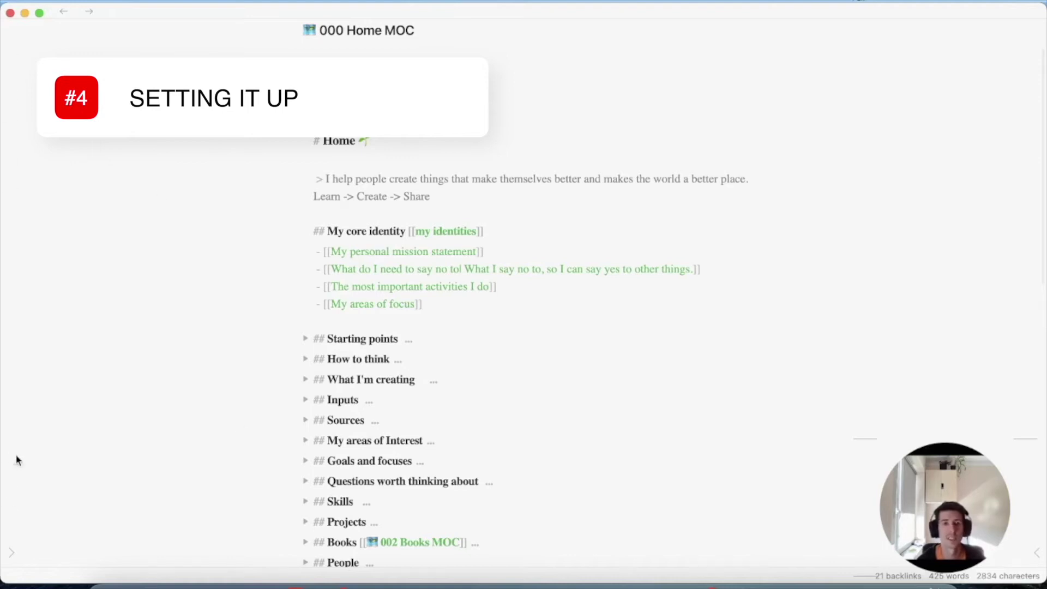
Search the community plugins for readwise and review the Readwise Official plugin's details
mouse_move(11, 490)
click(10, 514)
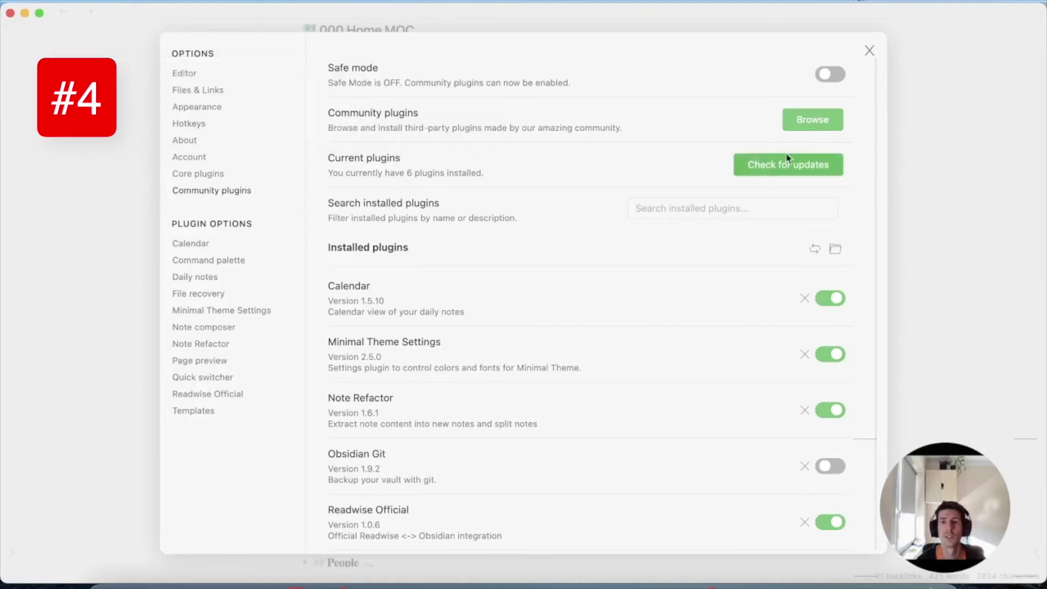
click(813, 126)
click(241, 57)
text(readwise)
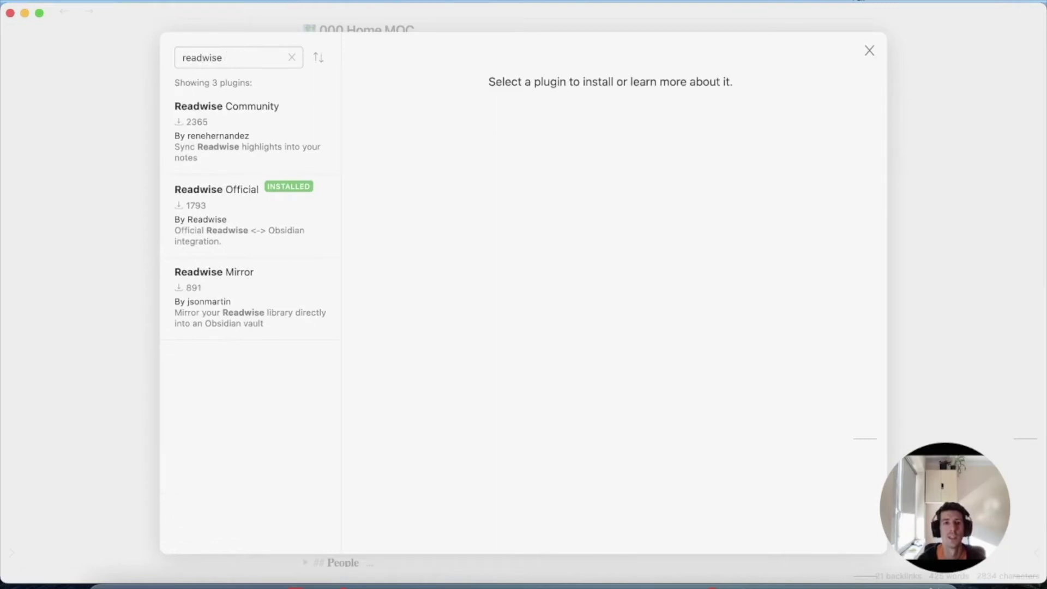
click(271, 211)
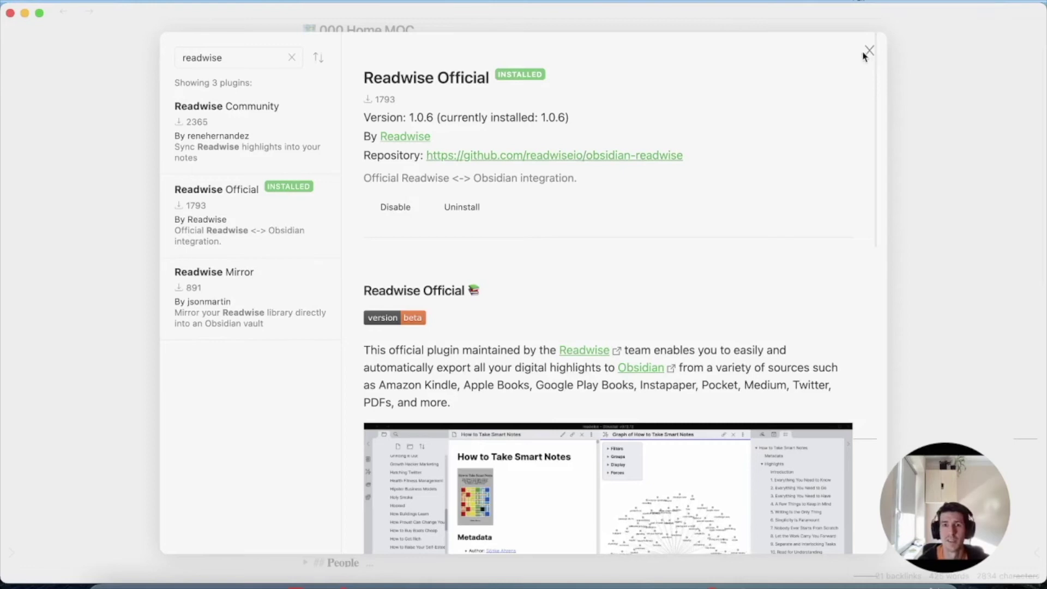
scroll(817, 115, down, 6)
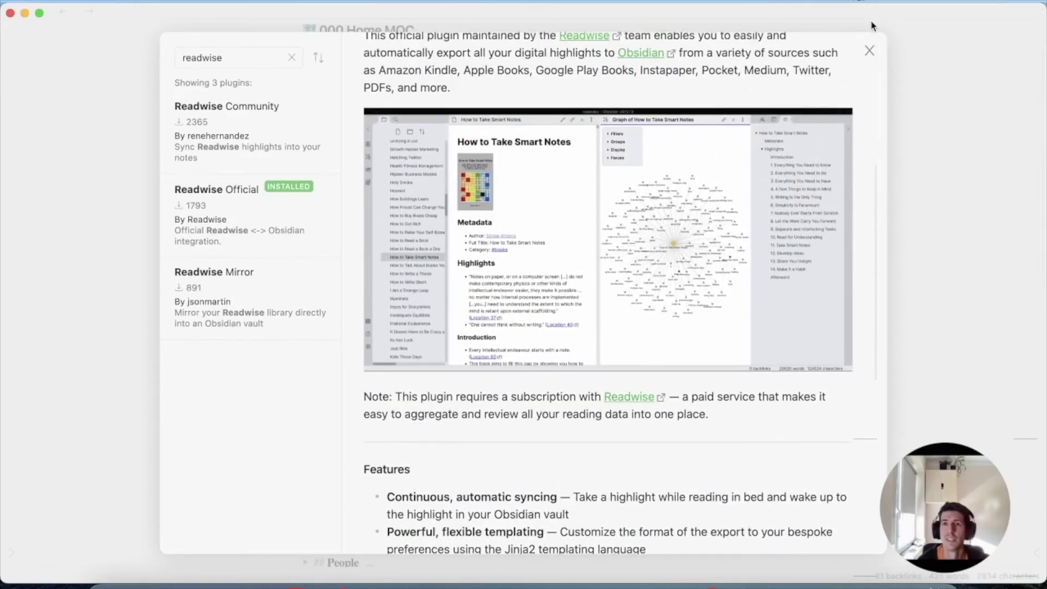
click(869, 50)
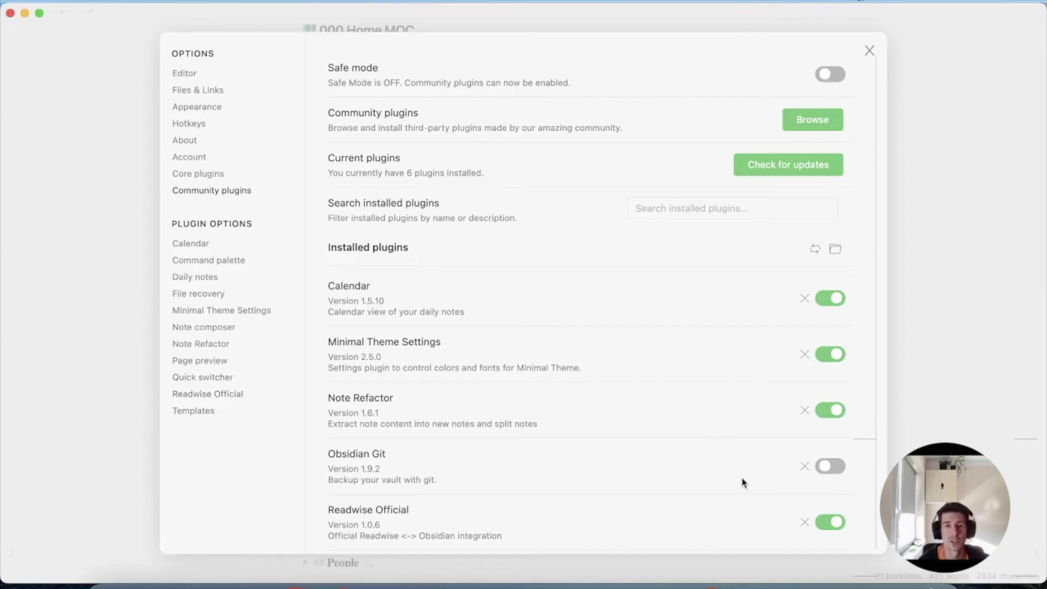
Open the Readwise Official plugin's settings and connect Obsidian to Readwise
scroll(748, 482, down, 2)
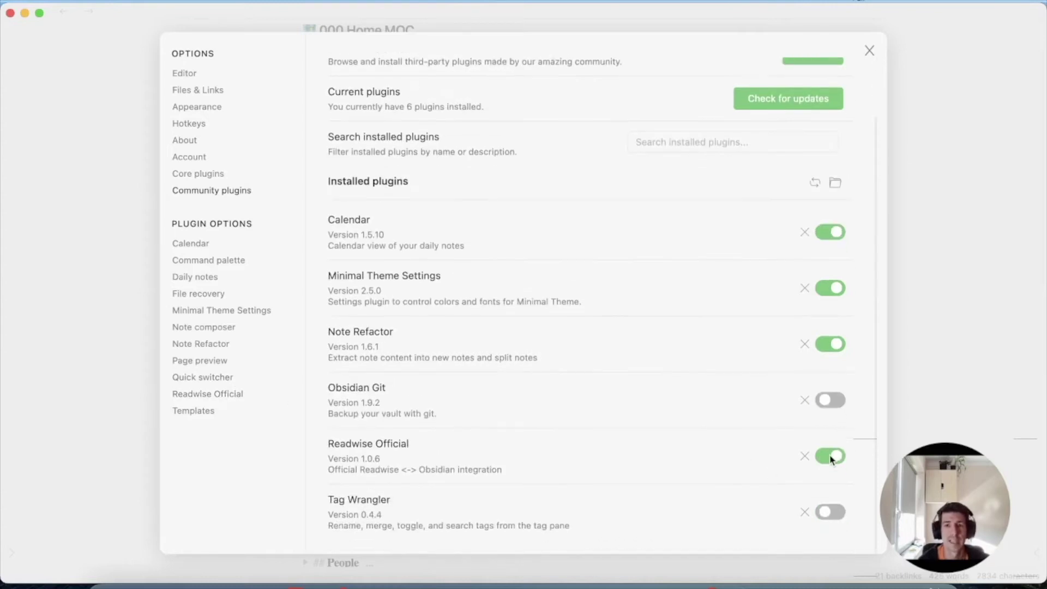
click(199, 396)
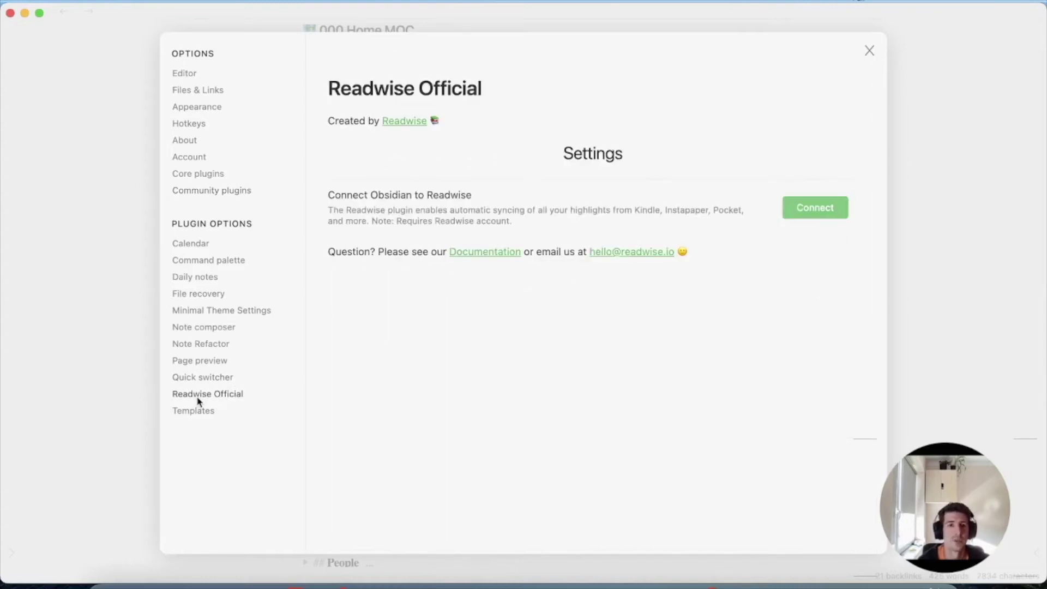
click(820, 212)
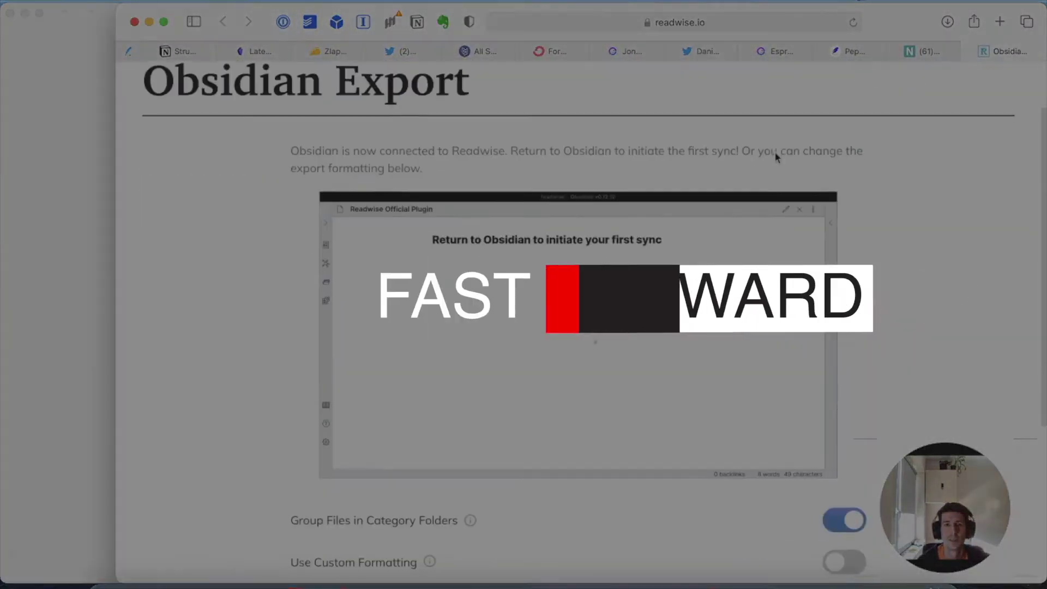
Read the explanations of the options on the Obsidian Export page and open the Readwise templates help article
scroll(389, 474, down, 4)
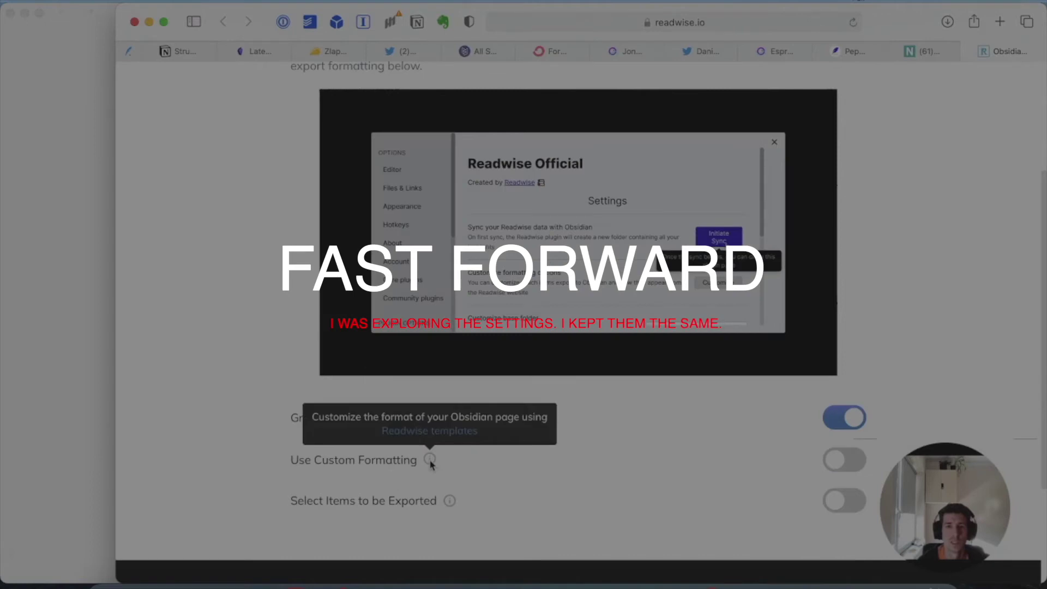
mouse_move(448, 504)
mouse_move(470, 421)
mouse_move(428, 460)
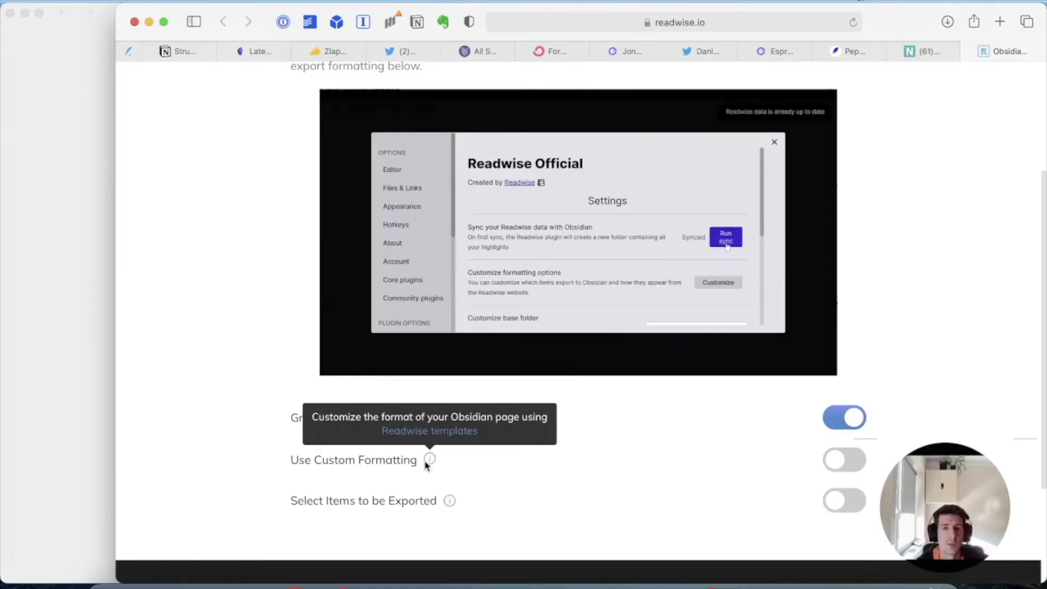
right_click(432, 430)
click(493, 302)
scroll(729, 217, down, 3)
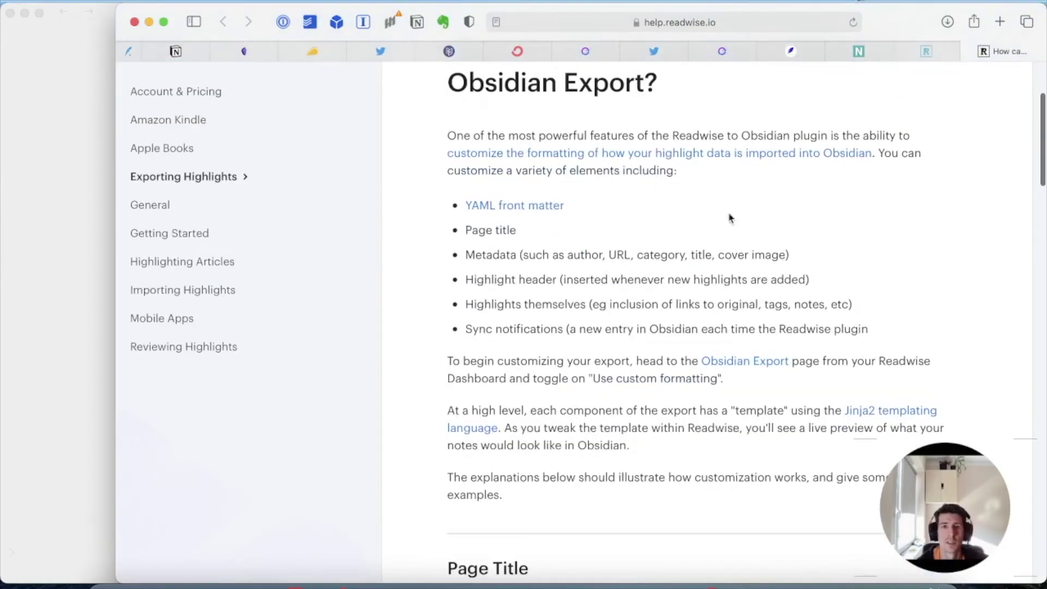
Go back to the Obsidian Export page to review its options, and return to Obsidian
click(936, 55)
scroll(680, 414, down, 3)
scroll(679, 414, up, 4)
scroll(678, 415, up, 1)
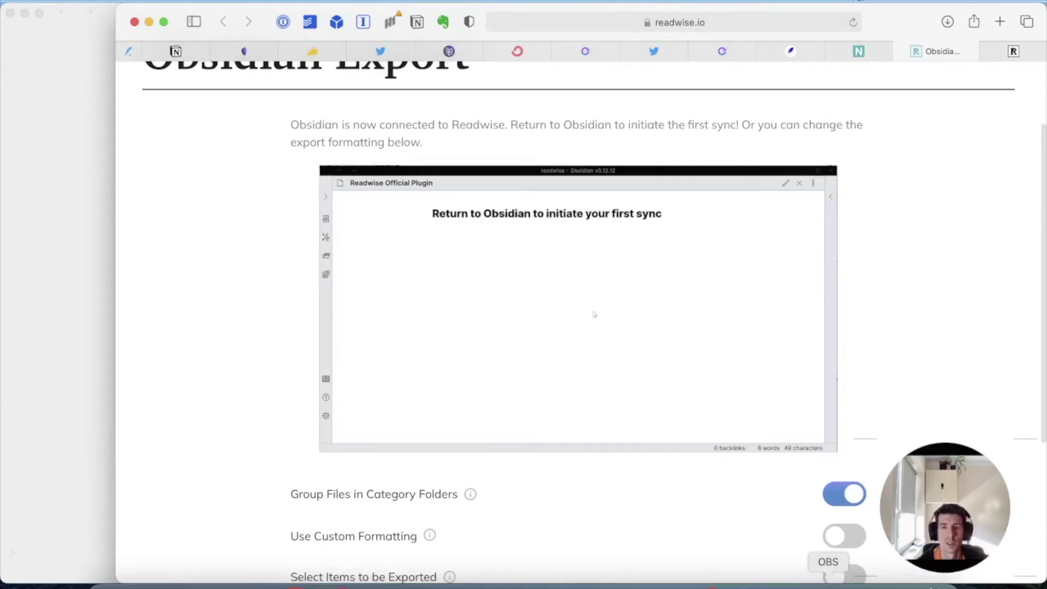
click(652, 581)
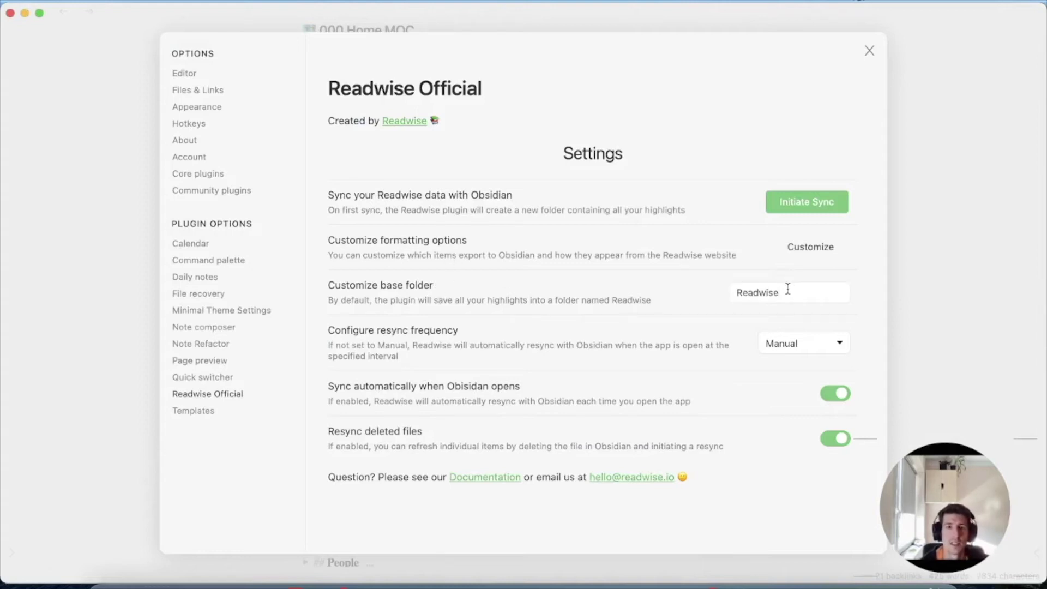
Try a resync frequency of Every 24 hours, and set it back to Manual
drag(797, 292, 725, 293)
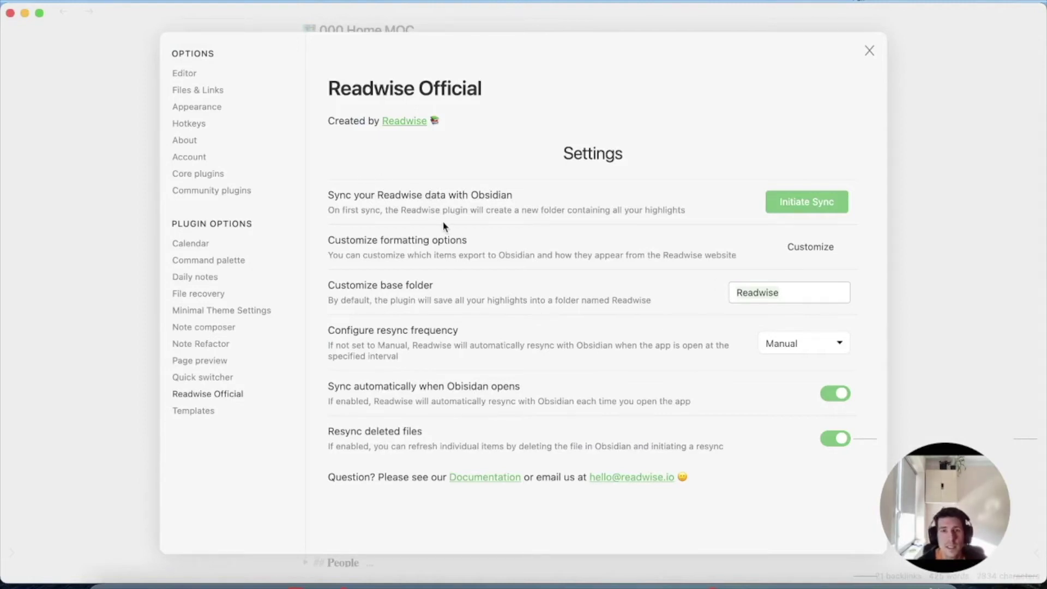
click(417, 337)
click(773, 345)
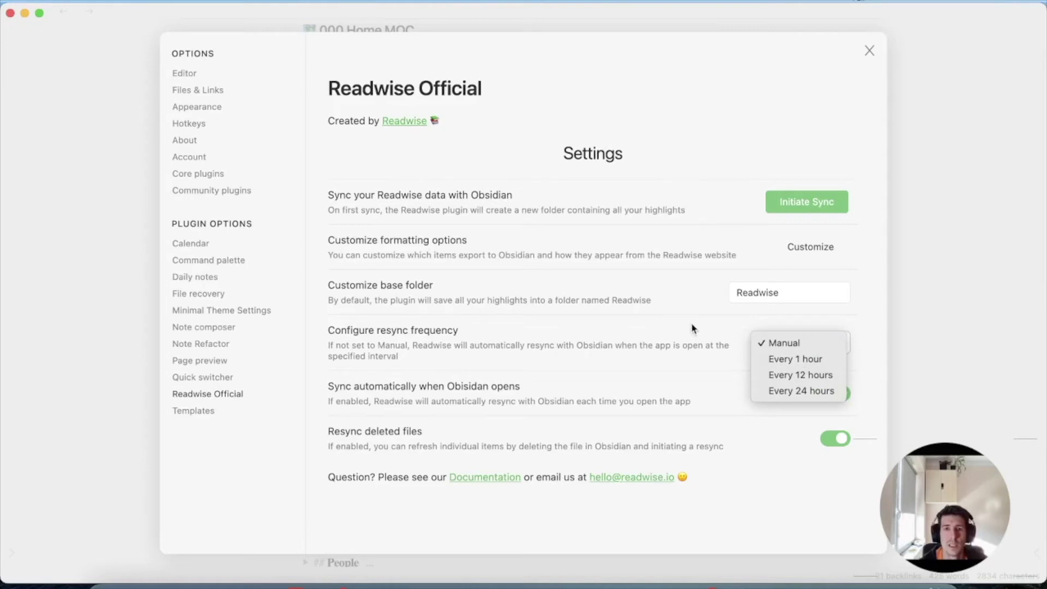
click(801, 390)
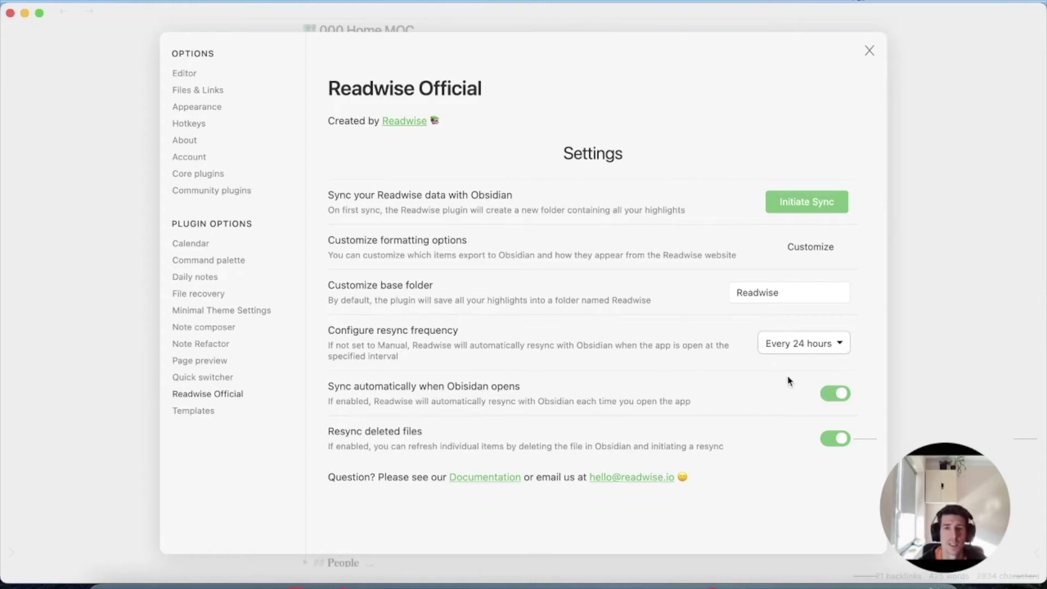
click(796, 343)
click(795, 295)
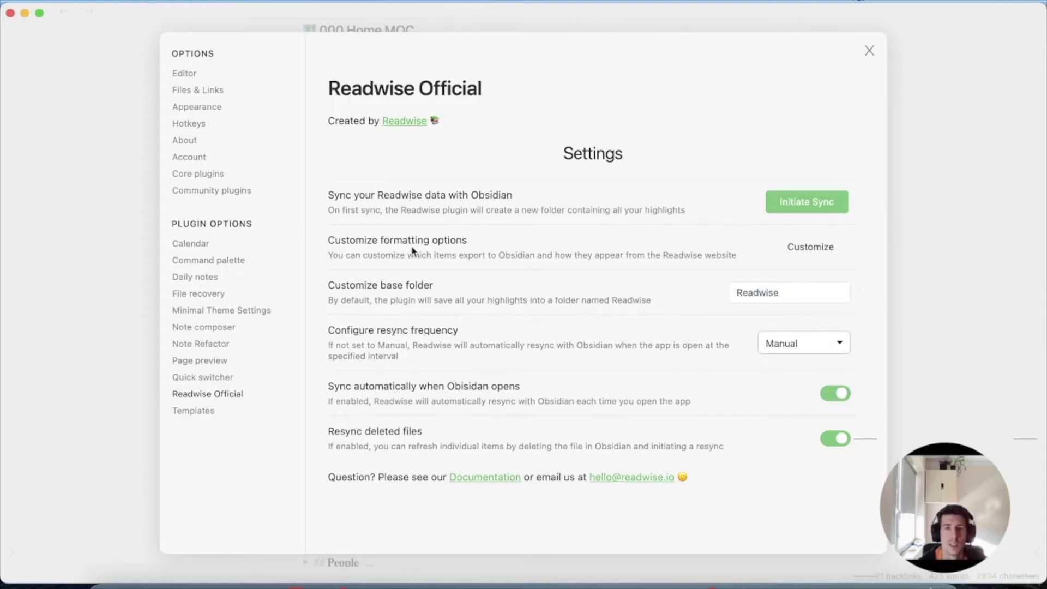
Review the export formatting options on the Readwise website, and initiate the first Readwise sync from Obsidian
click(833, 249)
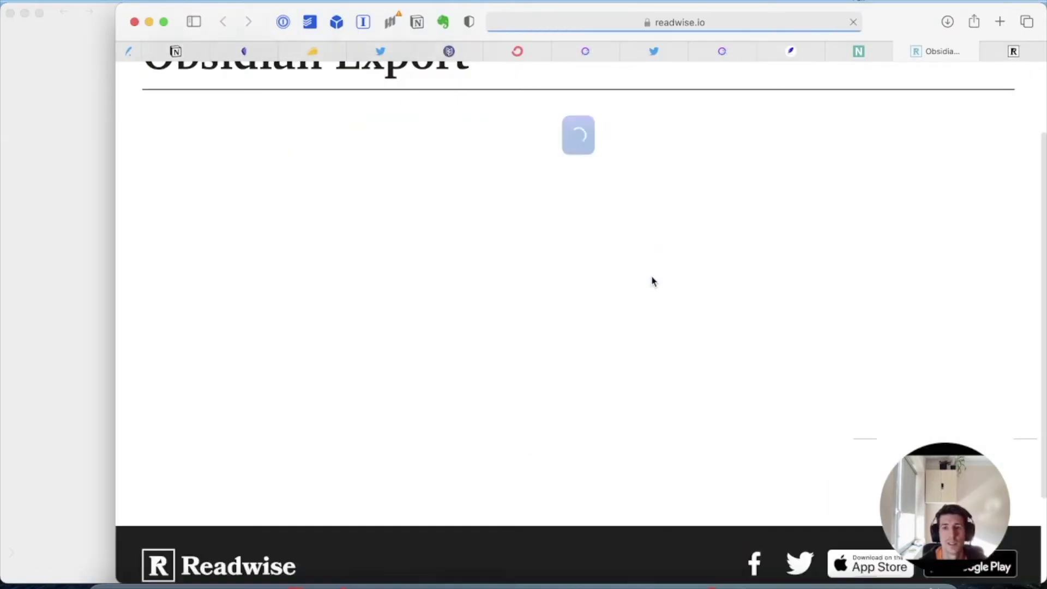
scroll(653, 281, down, 4)
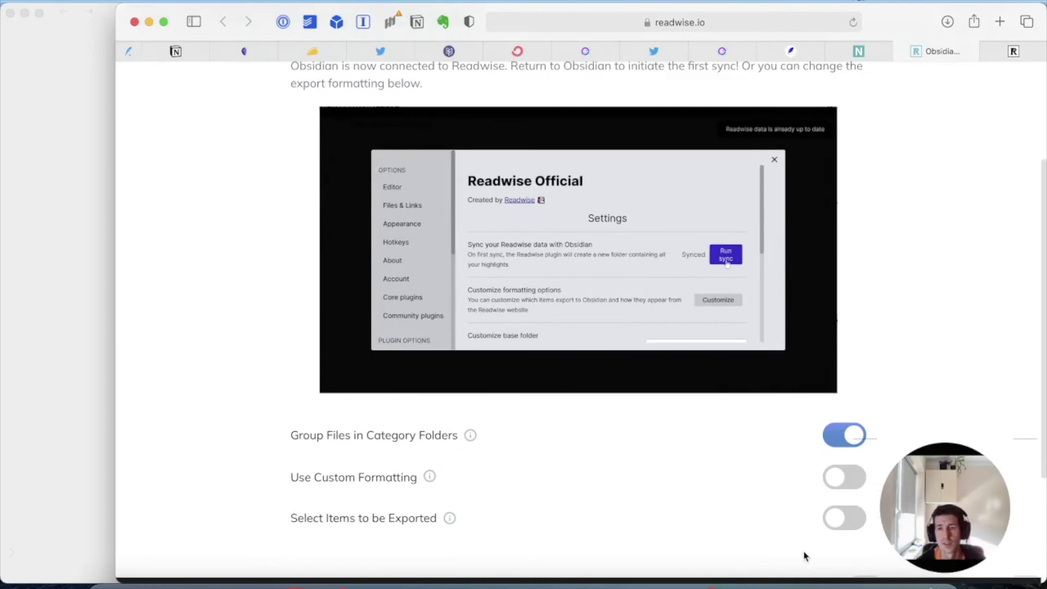
click(654, 581)
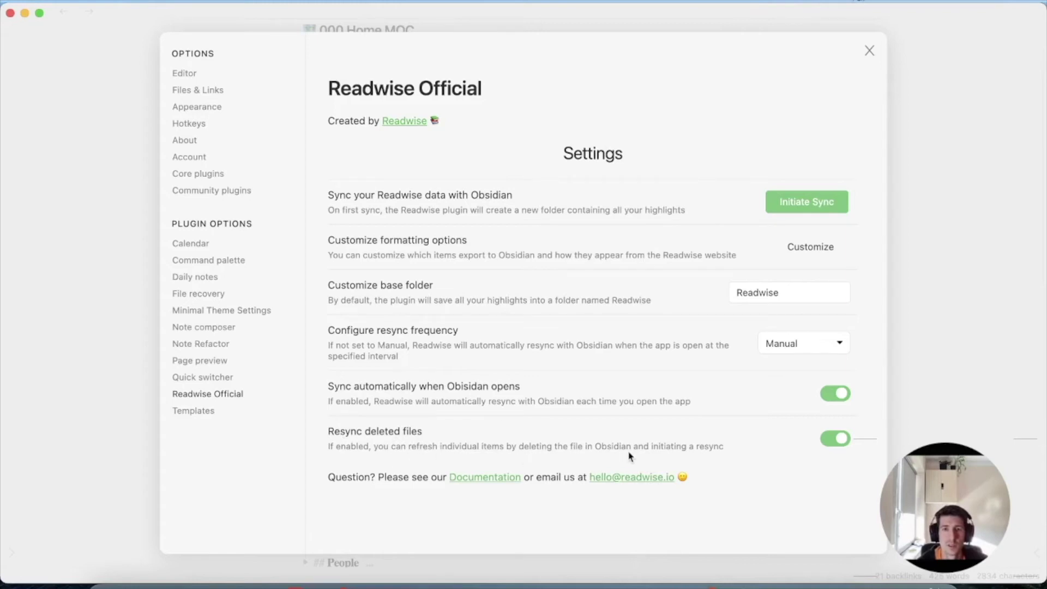
click(802, 201)
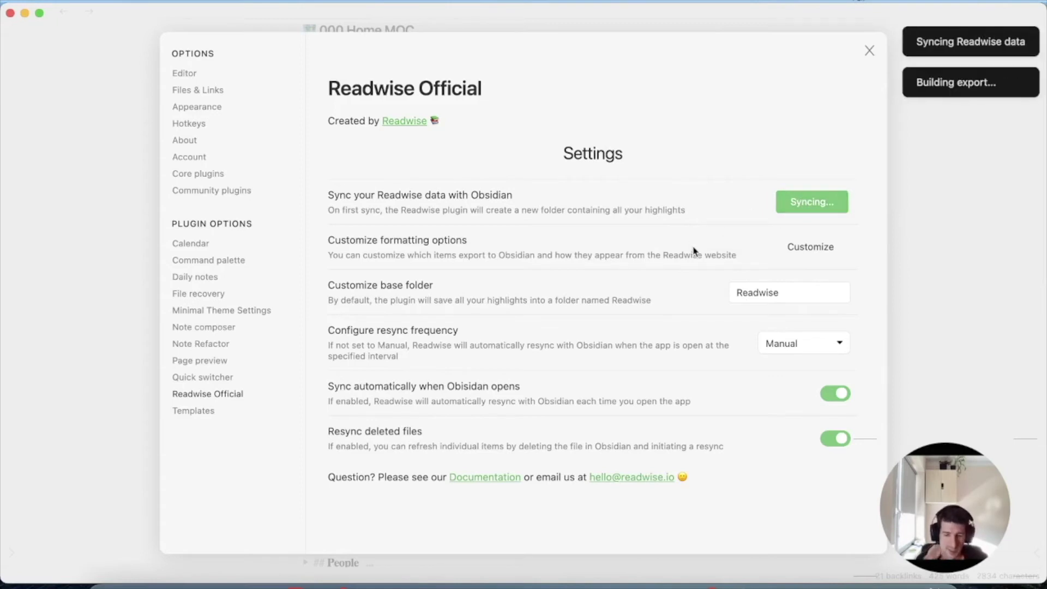
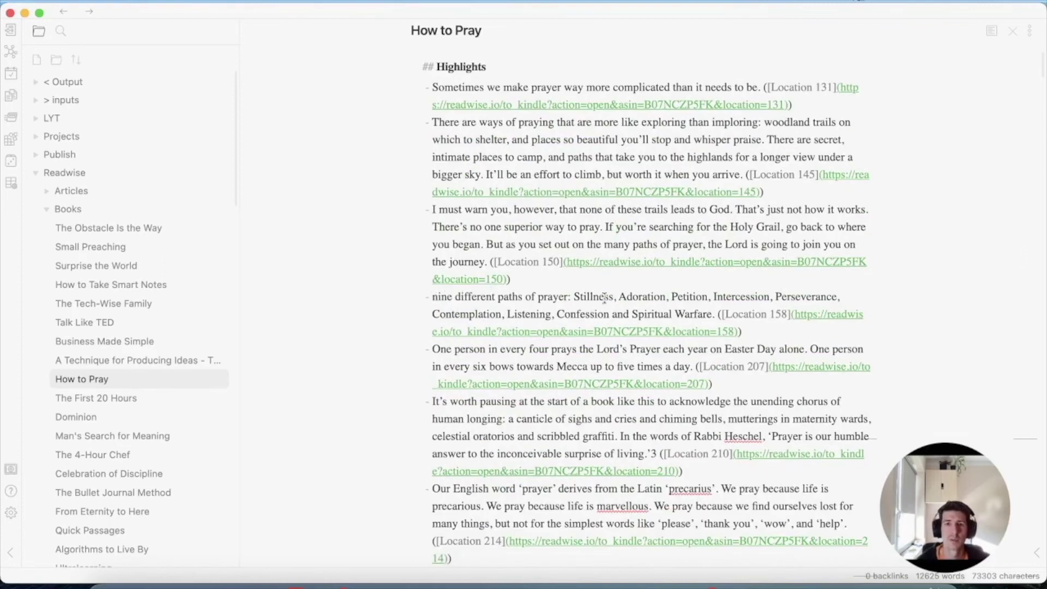
Copy the list of nine prayer paths, from "Stillness" to "Spiritual Warfare", out of the How to Pray highlights
scroll(531, 323, down, 1)
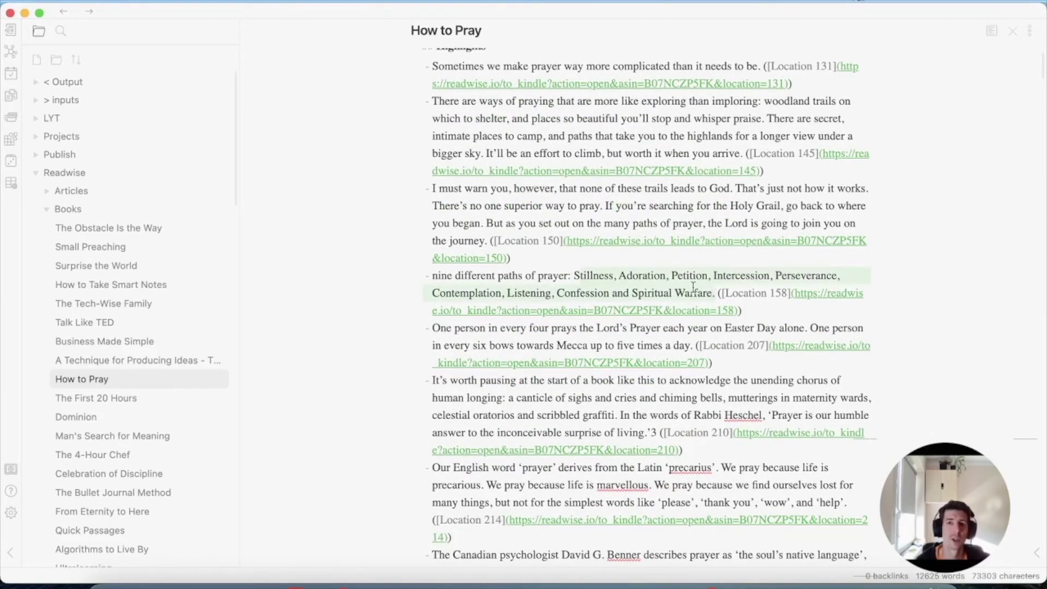
click(603, 279)
drag(574, 276, 715, 290)
right_click(714, 289)
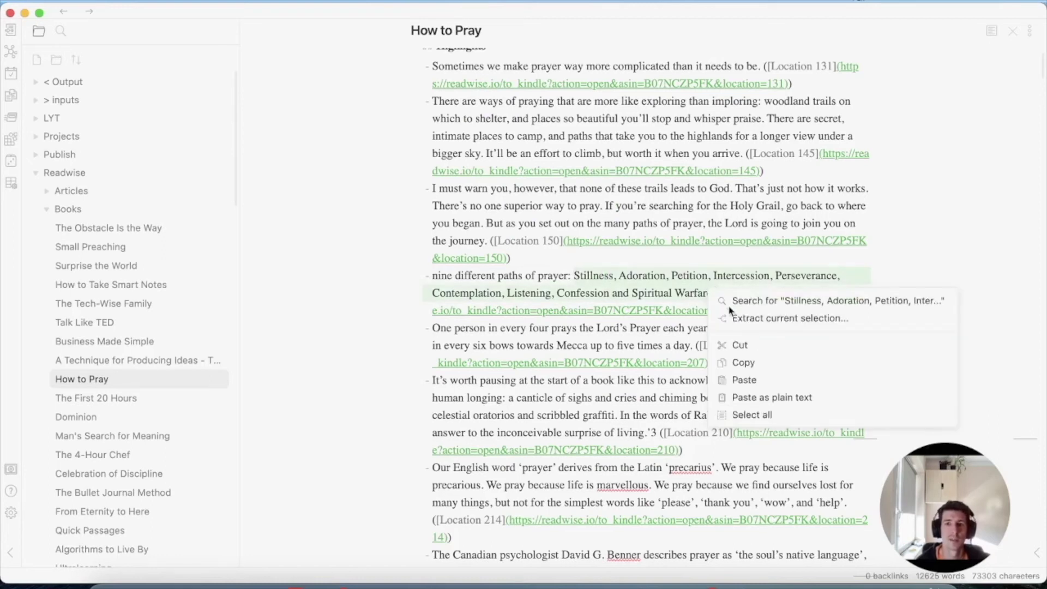
click(748, 362)
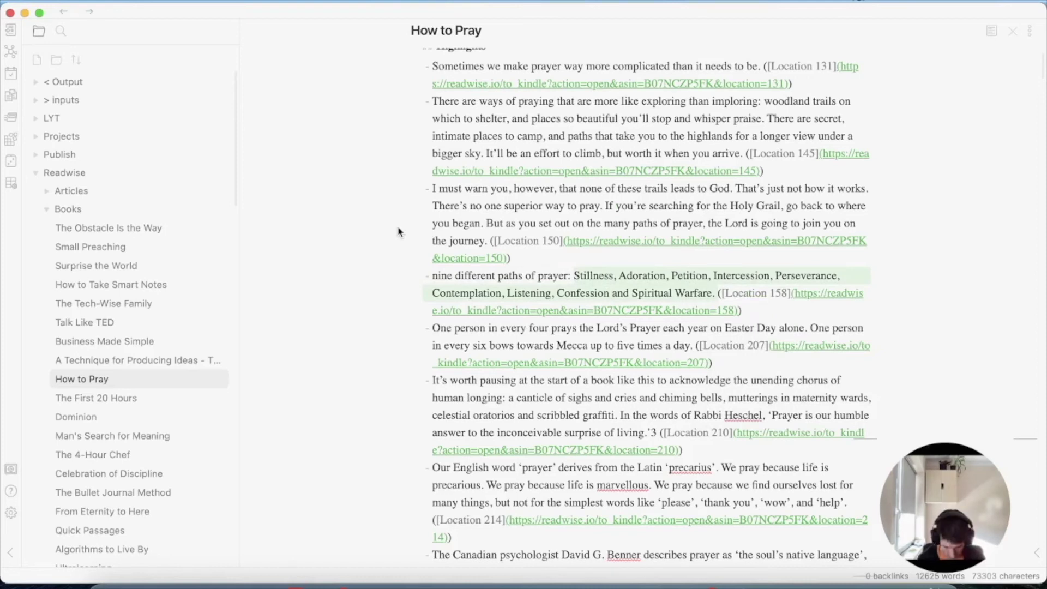
key(super+p)
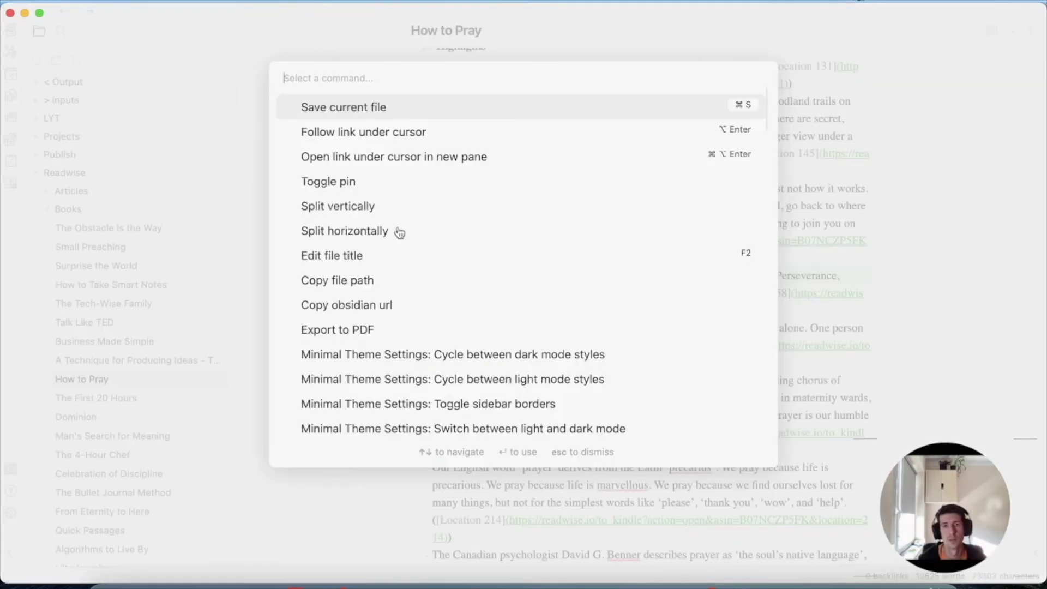
text(open)
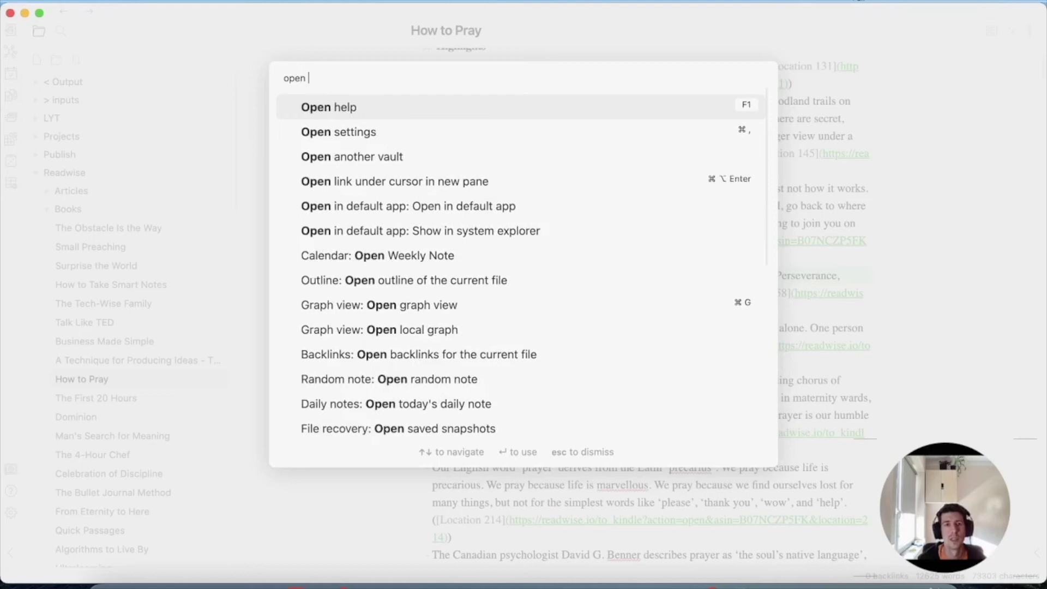
text( fi)
key(Escape)
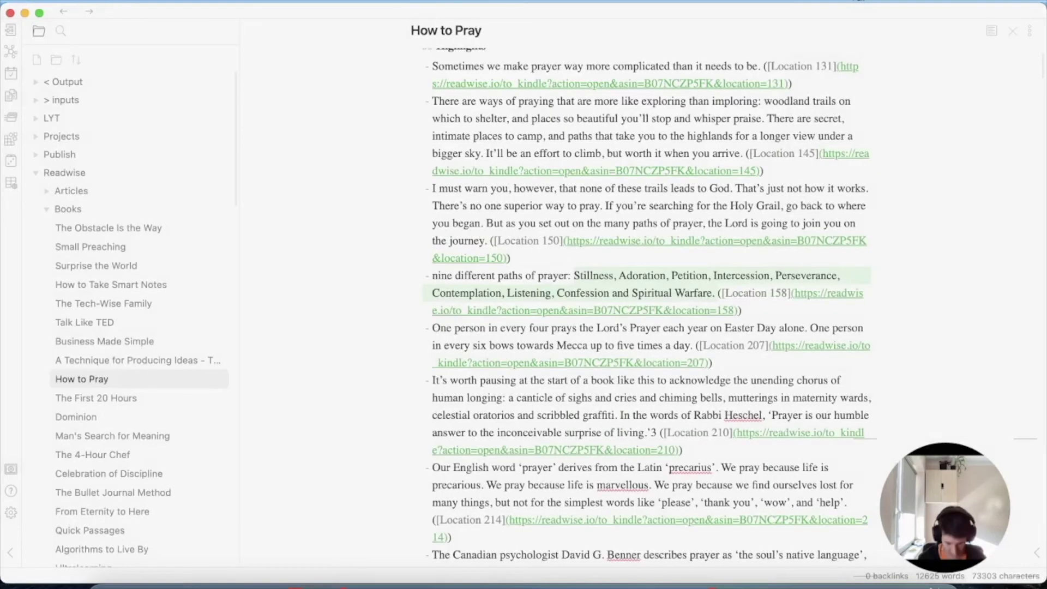
Find notes matching "how to p" and open the How to pray book note from the Publish folder
key(super+o)
text(how to p)
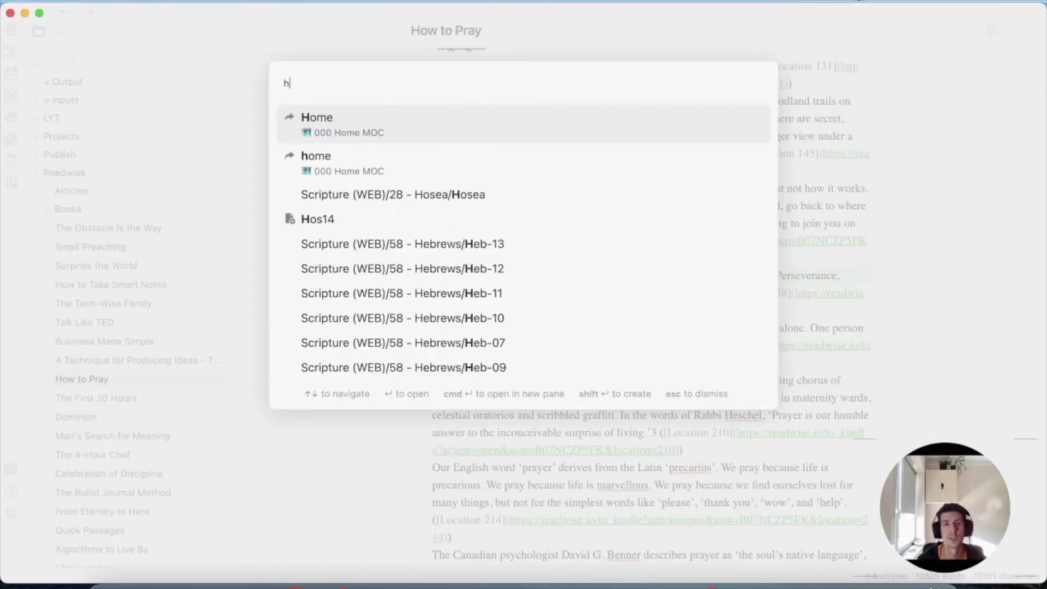
key(Down)
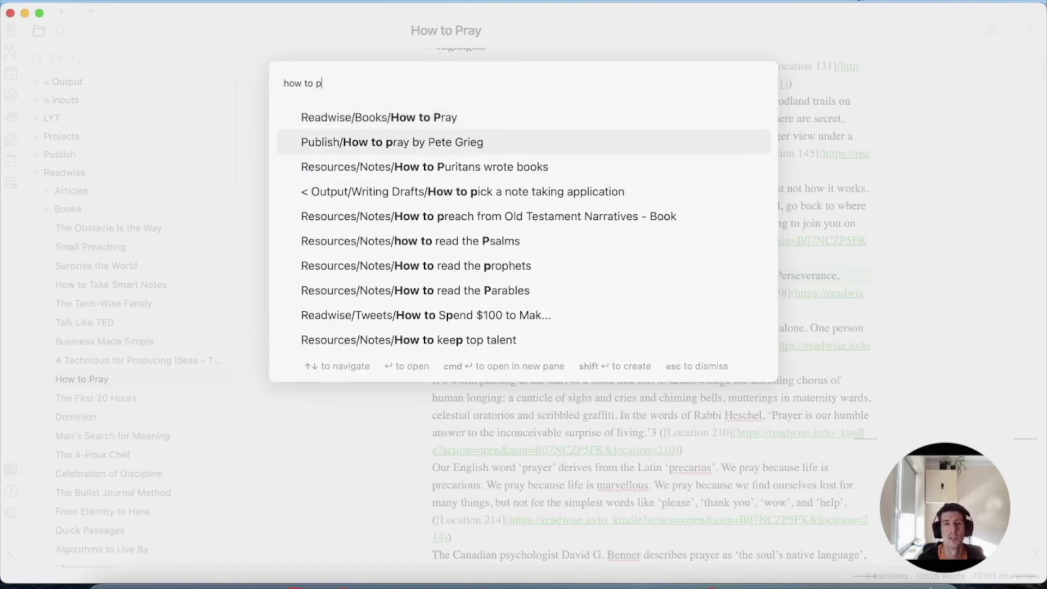
key(Return)
scroll(513, 305, down, 5)
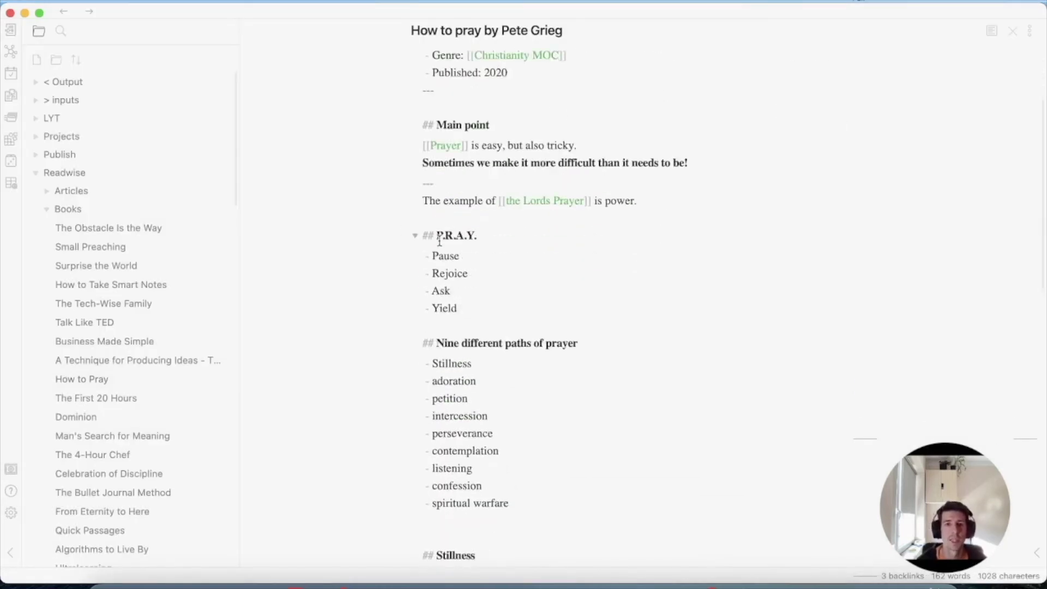
Change the first item under "Nine different paths of prayer" to lowercase "stillness"
click(515, 306)
click(485, 450)
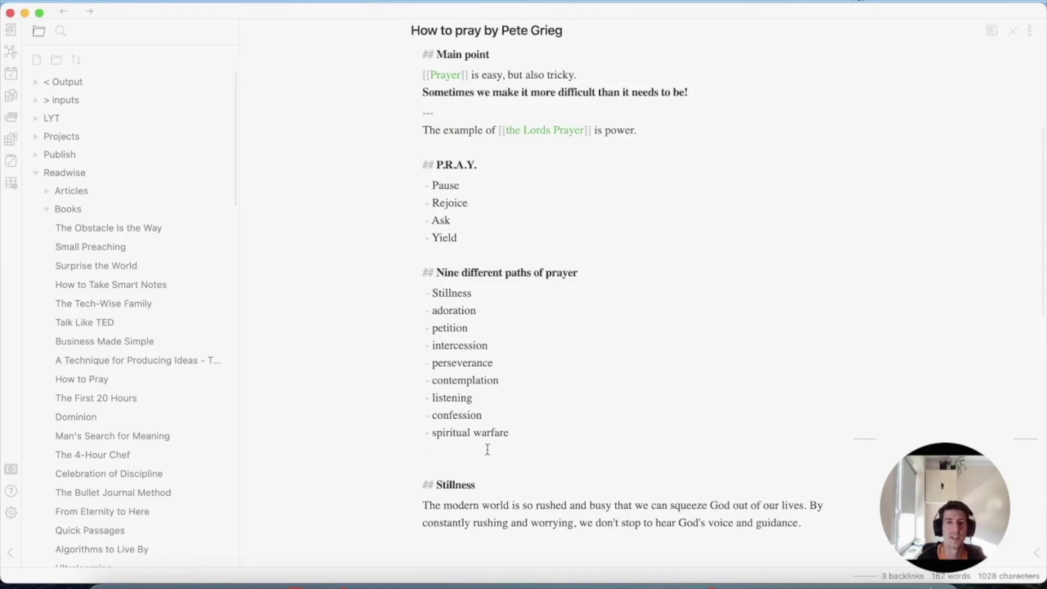
click(440, 293)
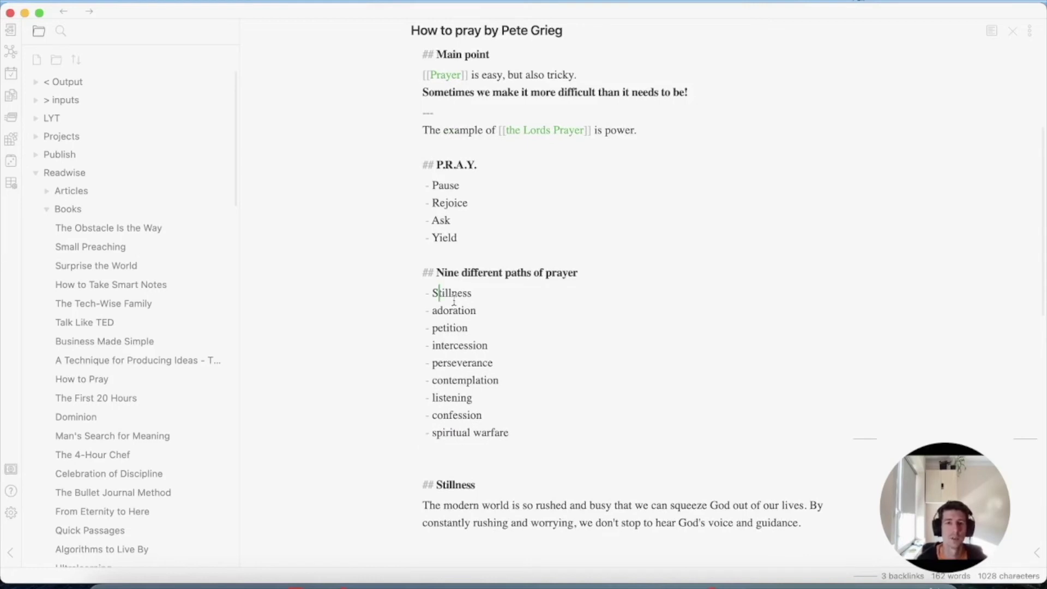
key(BackSpace)
text(s)
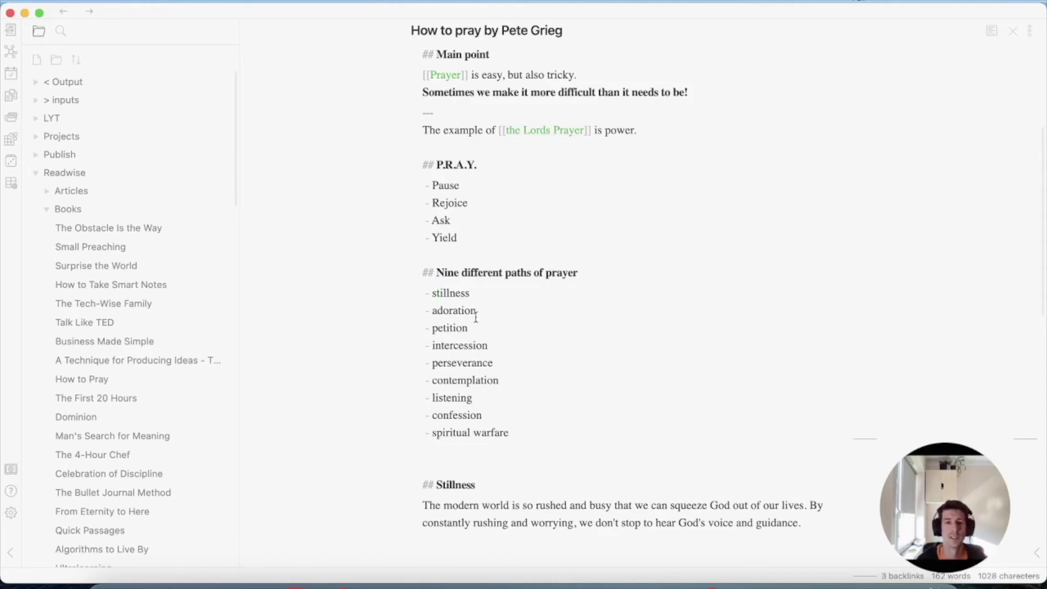
Look through the remaining prayer path headings down to the end of the note
scroll(461, 278, down, 8)
scroll(460, 278, down, 2)
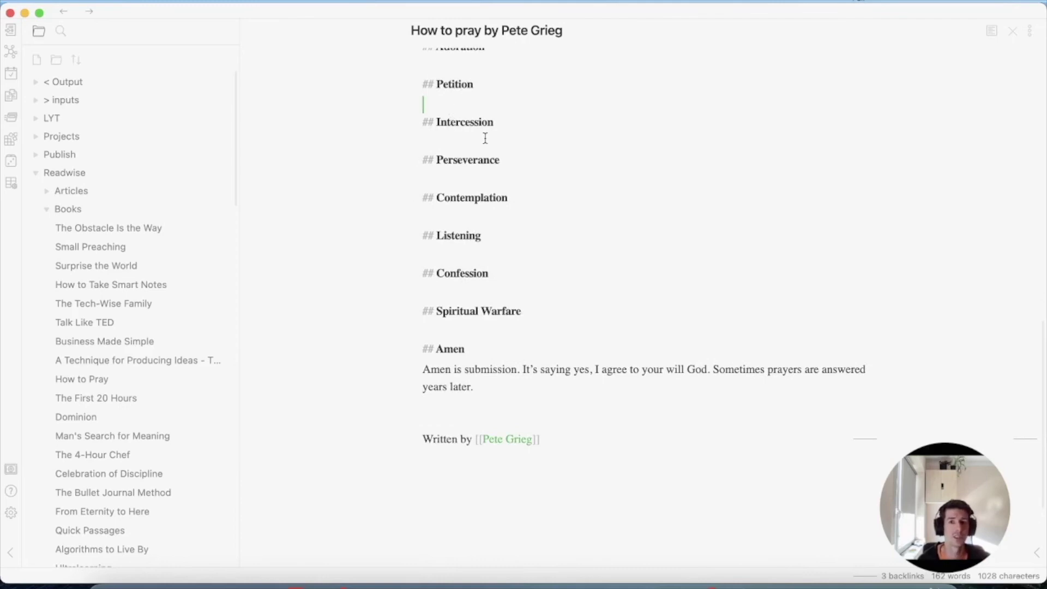
Open the Readwise How to Pray highlights note in a new pane beside the personal book note
scroll(480, 174, up, 12)
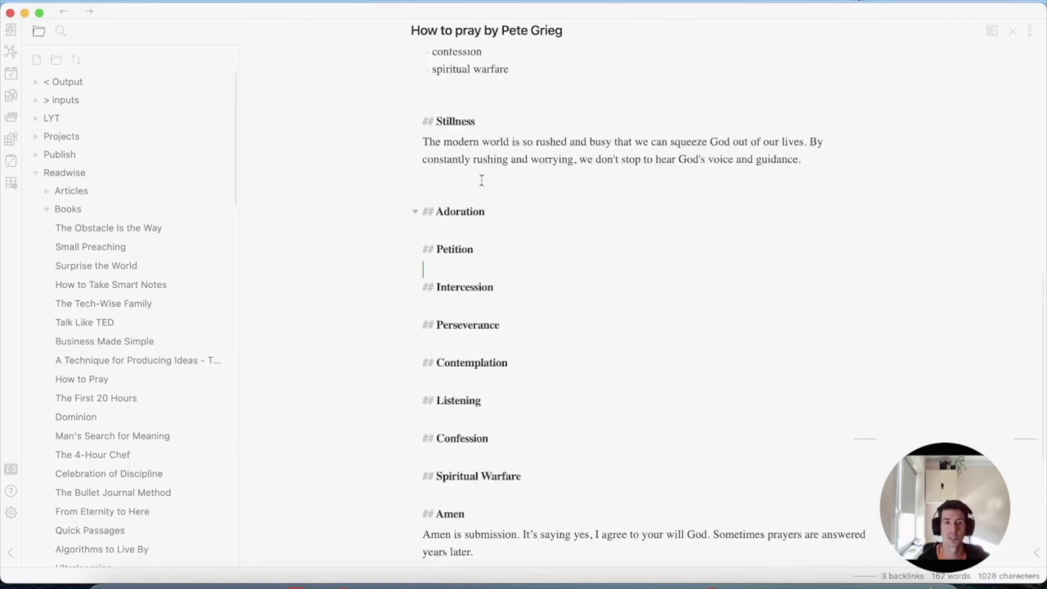
right_click(84, 382)
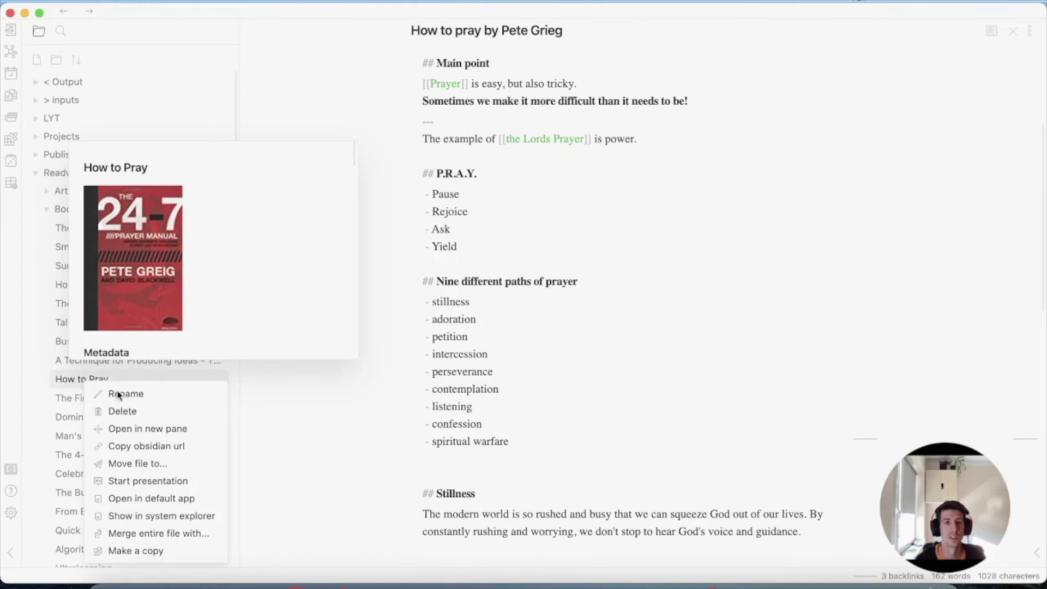
click(157, 428)
Copy the rw-book-cover image link beneath the title of the Readwise How to Pray note
click(868, 113)
drag(854, 109, 673, 97)
key(super+c)
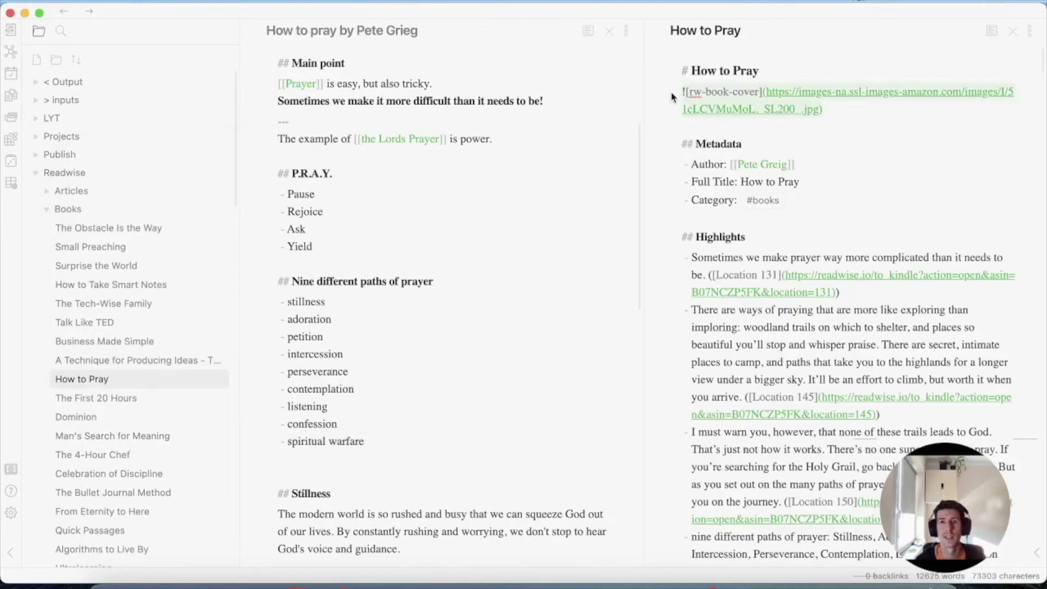
right_click(701, 94)
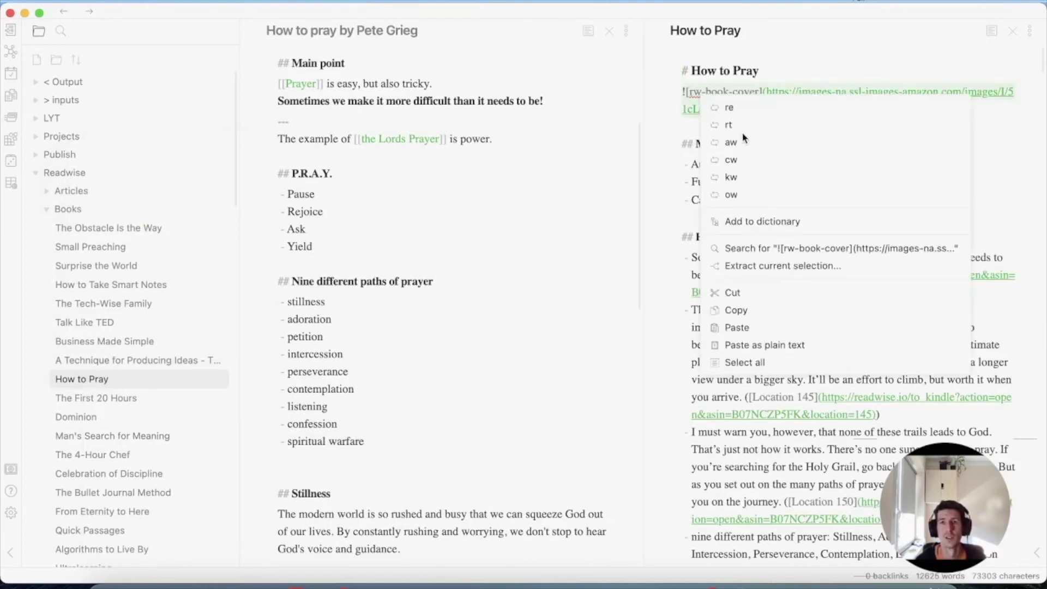
click(738, 310)
Paste the cover image link below the Links line of the personal book note and check it in a temporary preview pane
scroll(546, 218, up, 5)
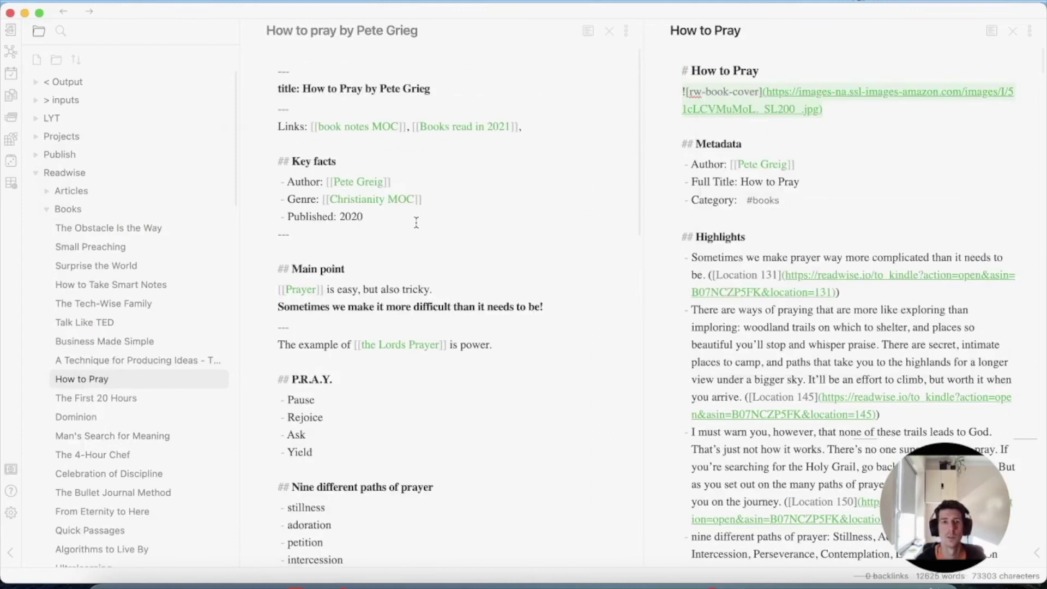
click(415, 145)
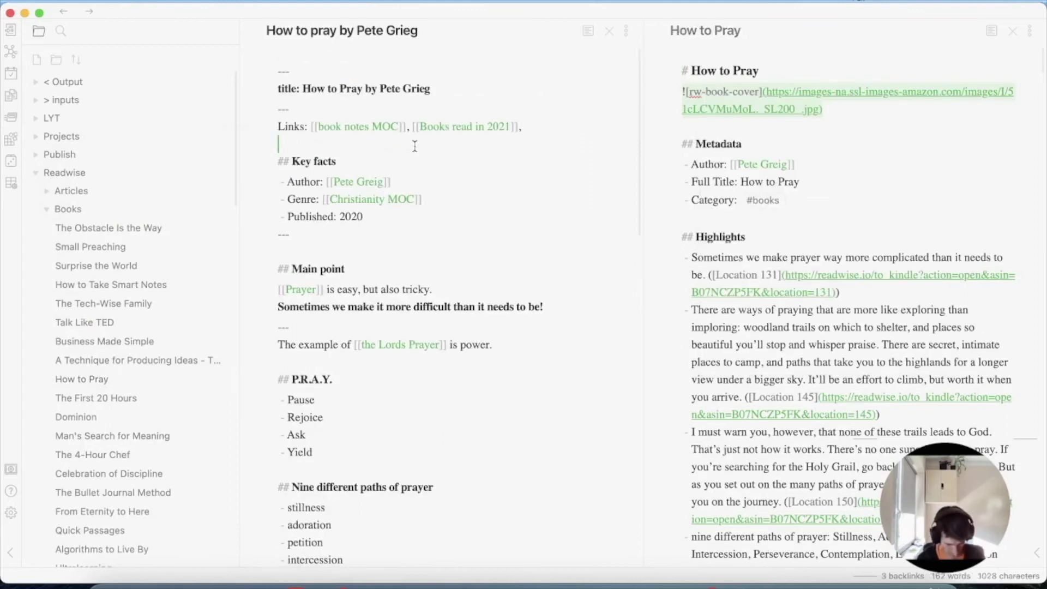
key(super+v)
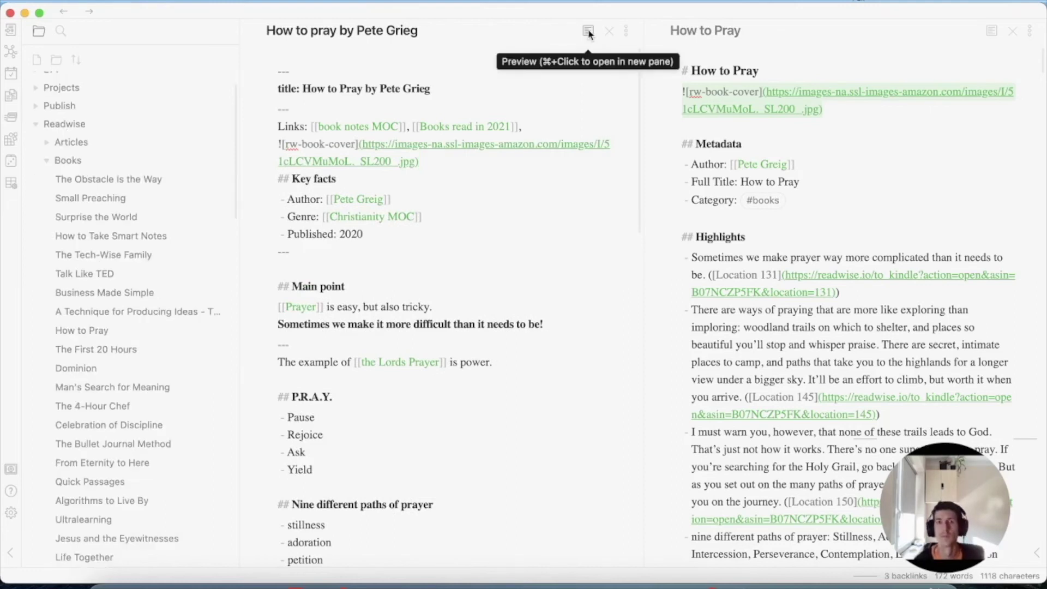
super+click(588, 32)
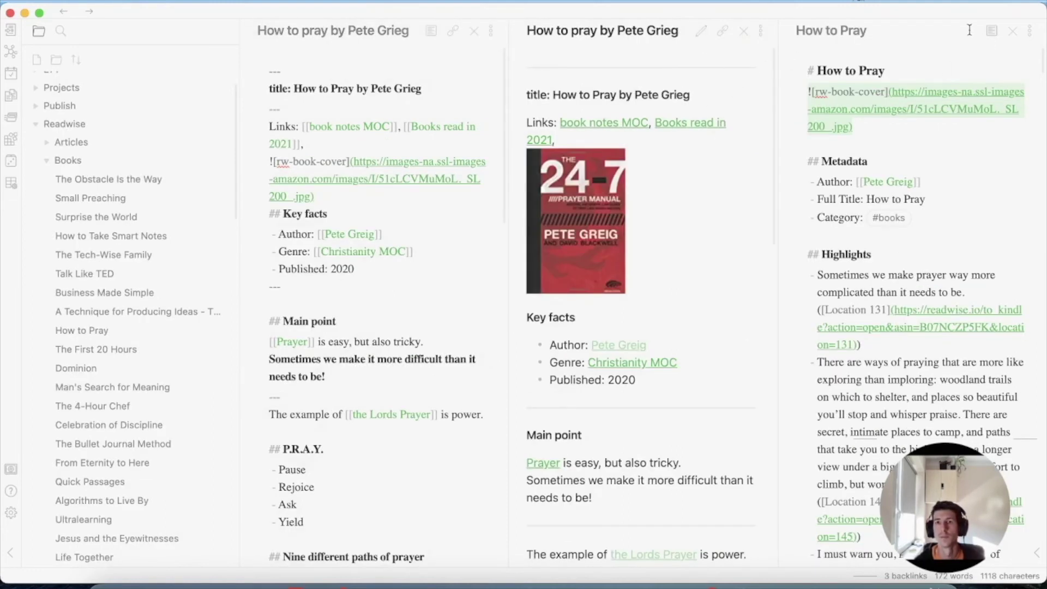
key(super+w)
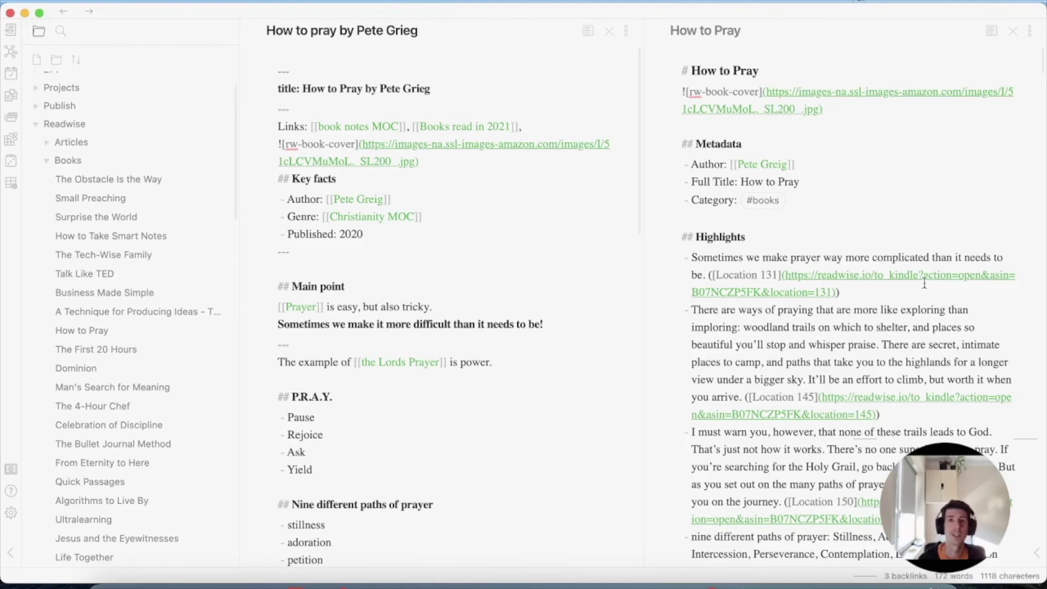
Compare the Readwise highlights for How to Pray with the sections of the personal book note
scroll(925, 283, down, 5)
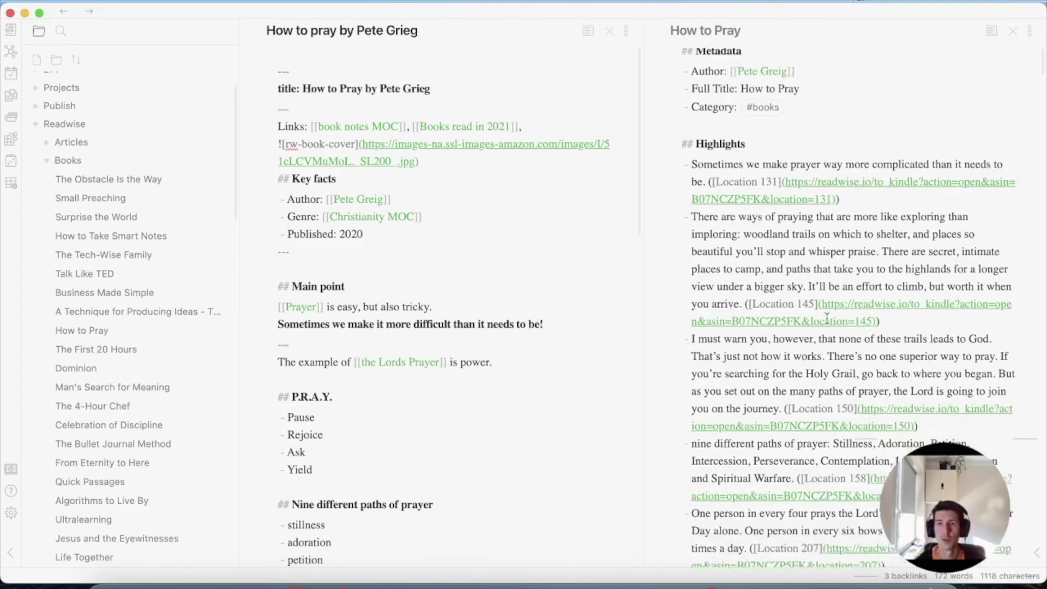
scroll(840, 319, down, 5)
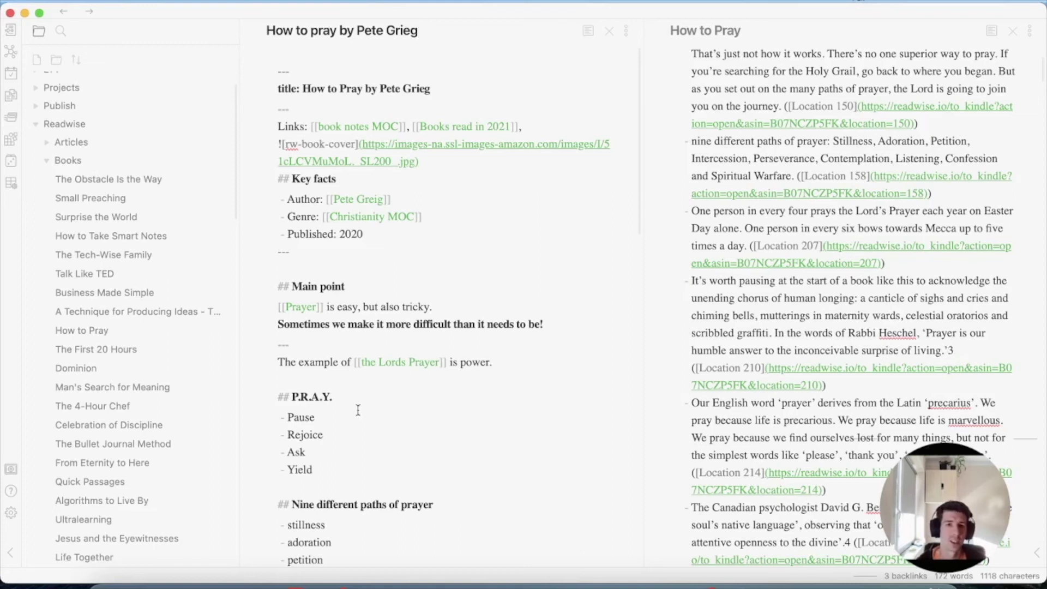
scroll(376, 415, down, 5)
scroll(378, 409, down, 3)
scroll(875, 362, down, 2)
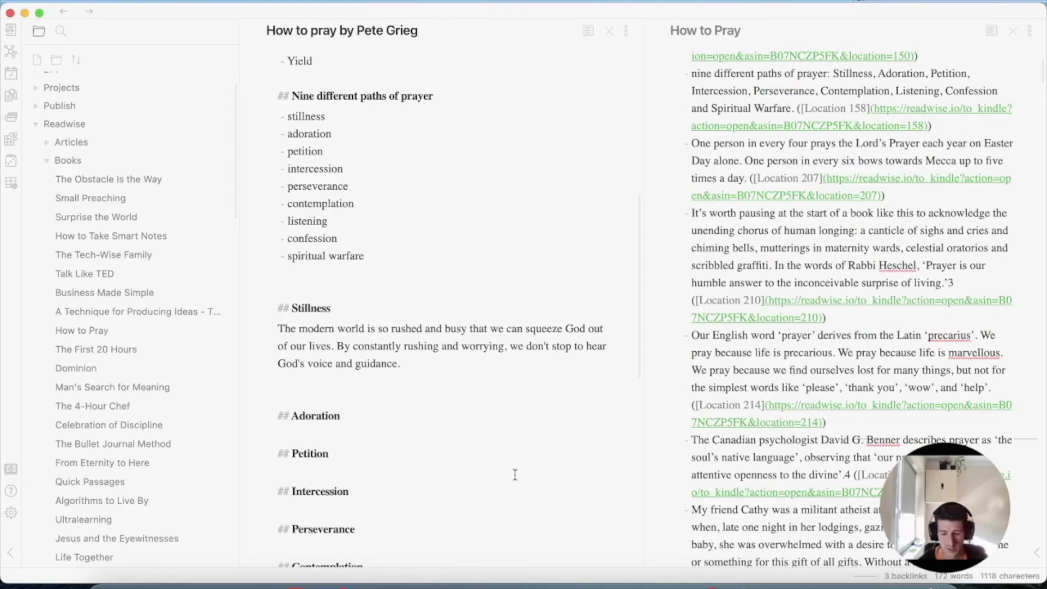
scroll(515, 474, down, 3)
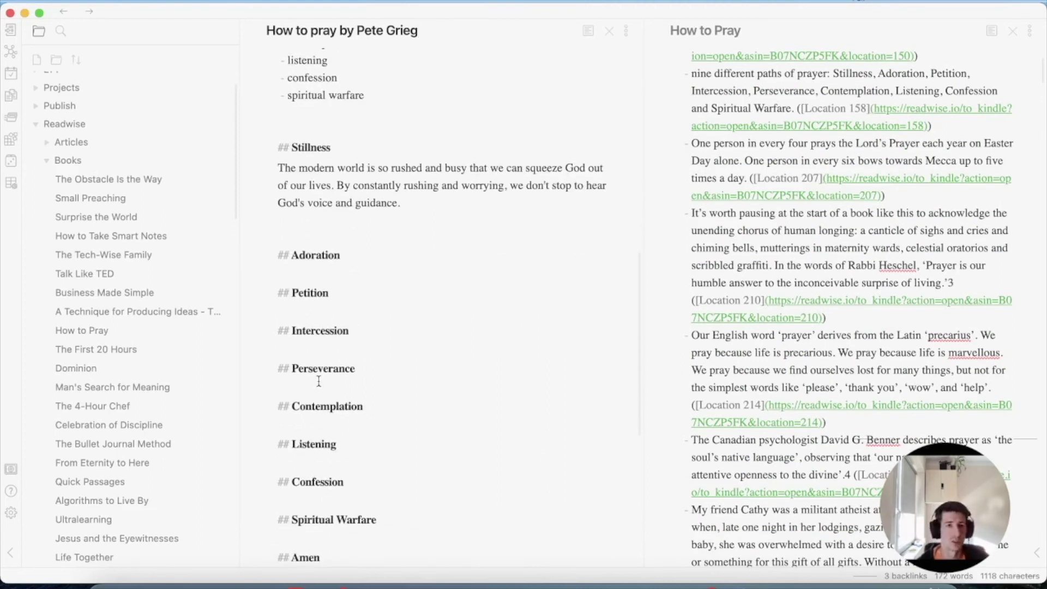
scroll(327, 381, down, 2)
scroll(360, 404, down, 2)
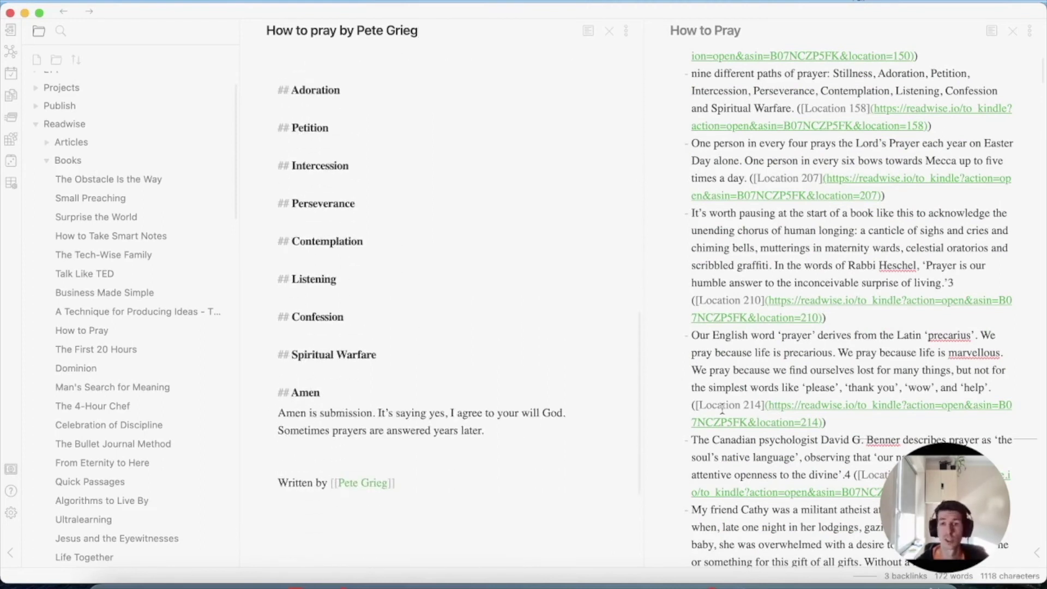
scroll(731, 406, down, 1)
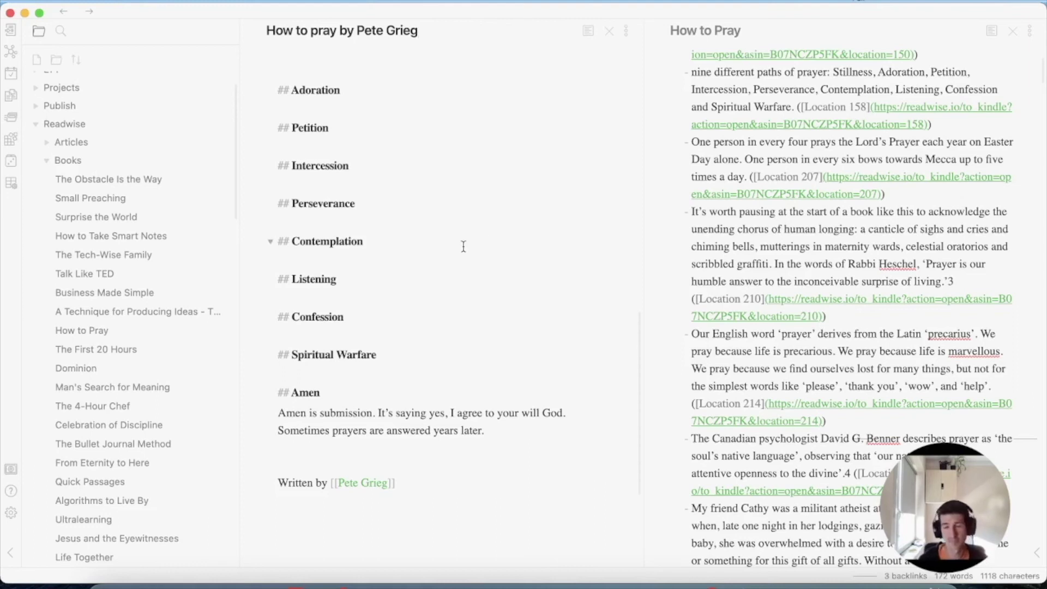
scroll(463, 246, up, 15)
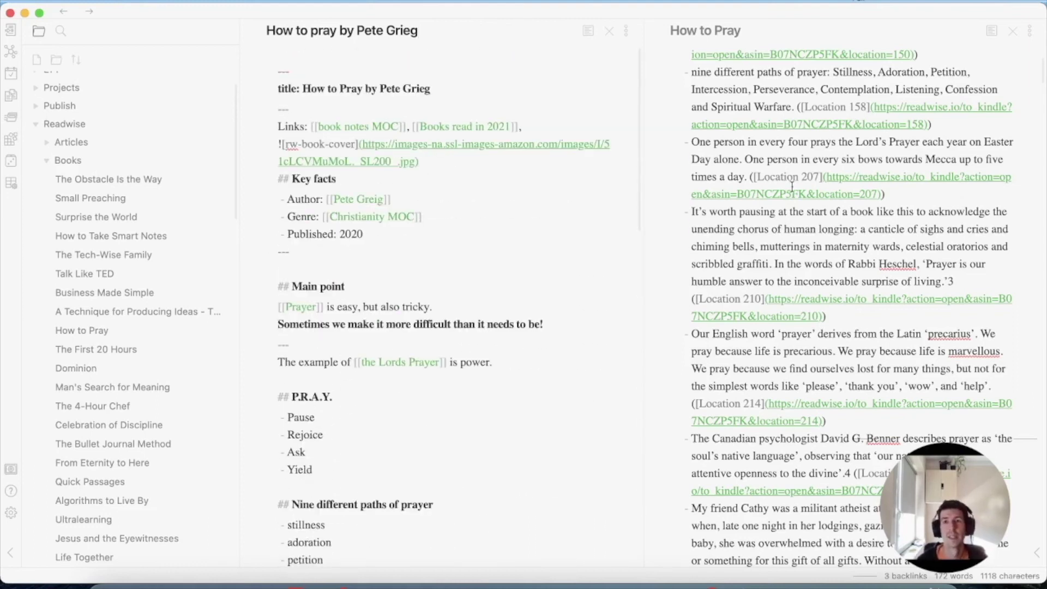
scroll(725, 191, up, 10)
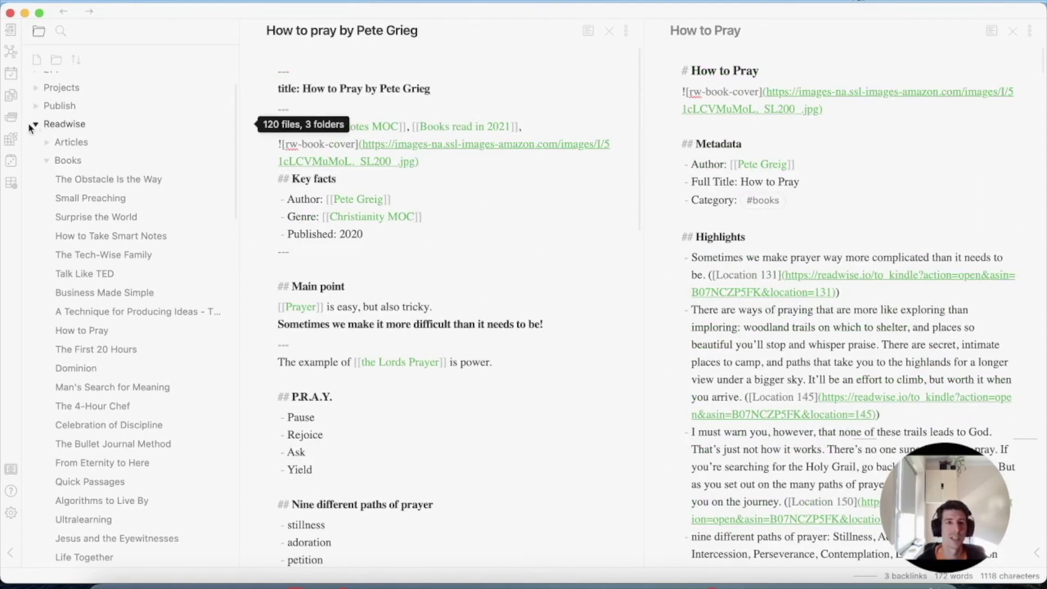
Collapse the Books folder under Readwise and look through the synced notes in the Tweets and Articles folders
scroll(68, 139, up, 3)
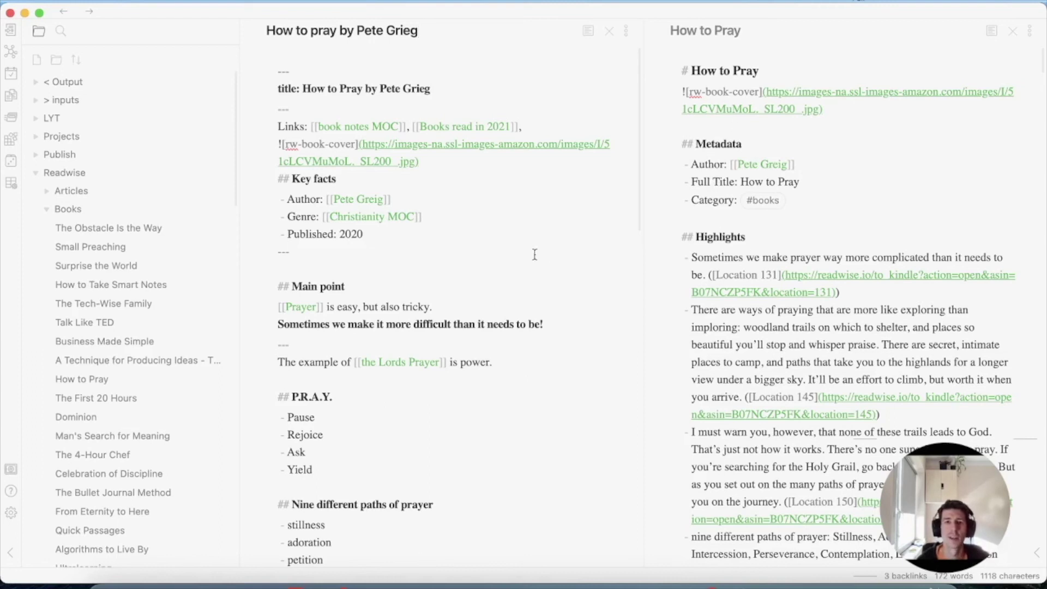
click(47, 209)
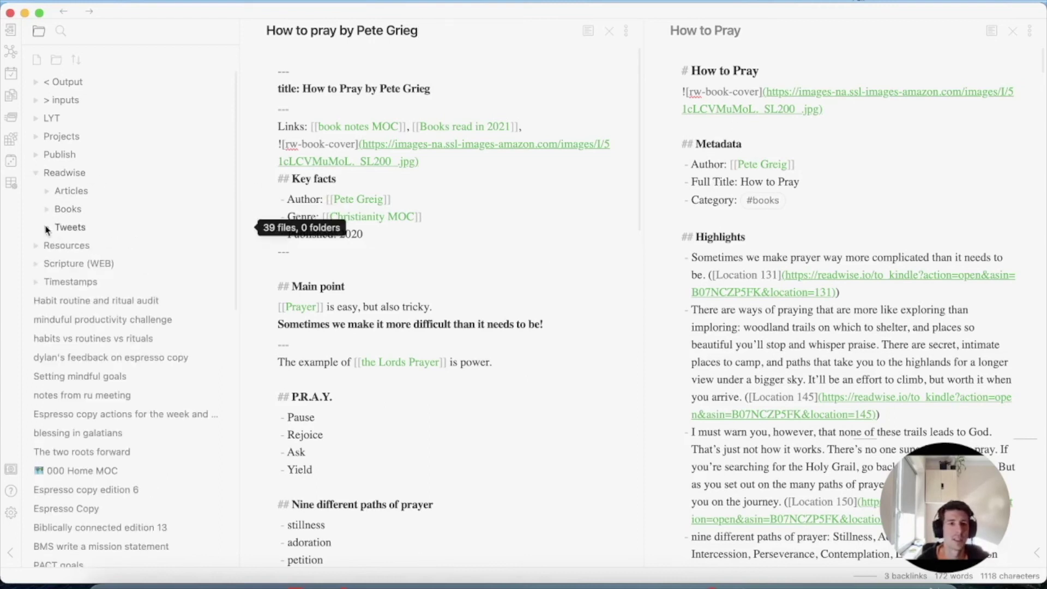
click(47, 228)
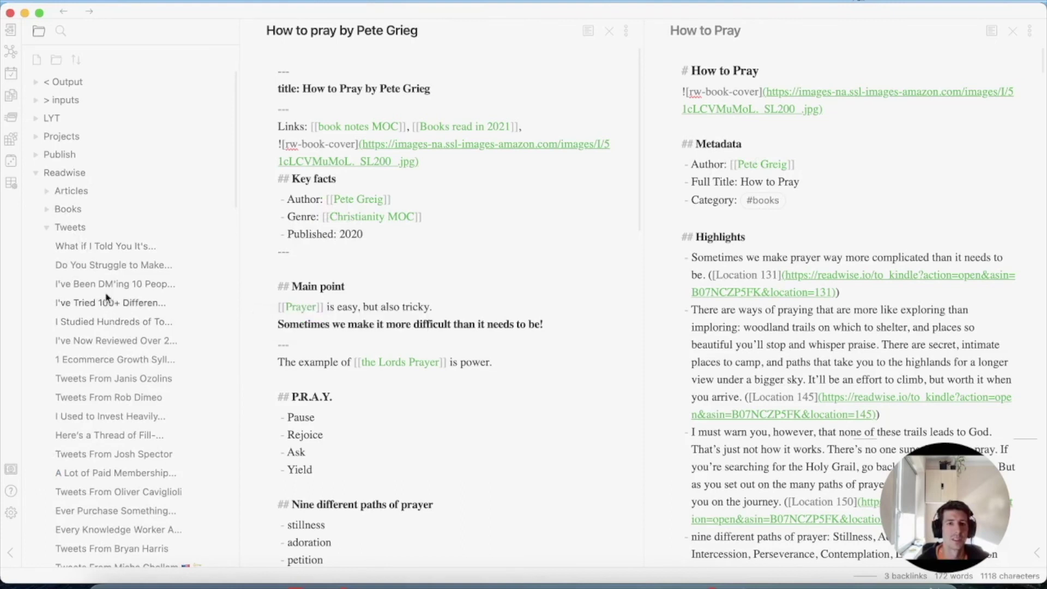
click(47, 227)
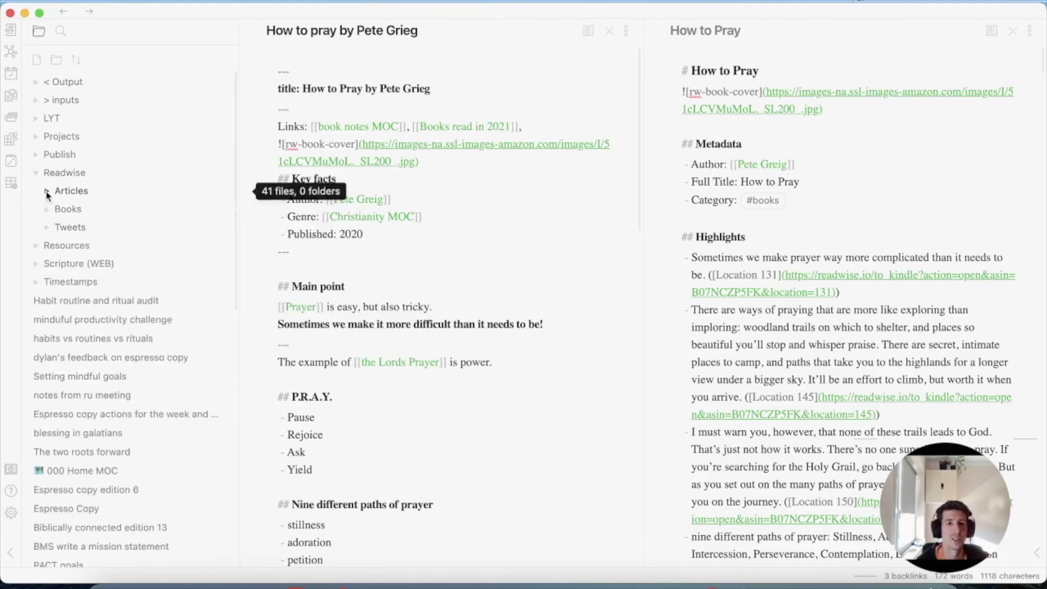
click(47, 192)
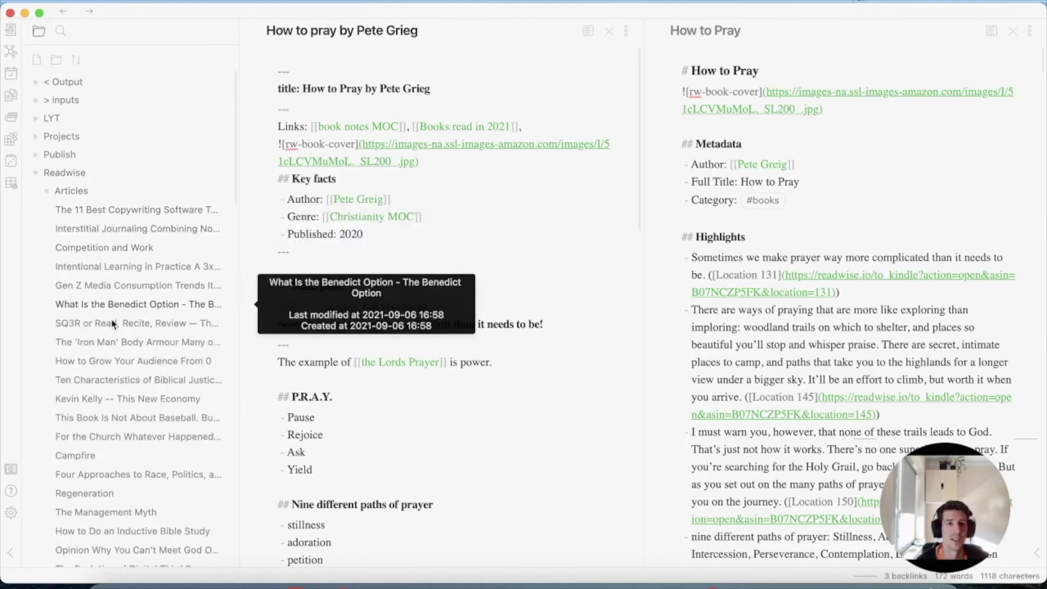
Open the "SQ3R or Read, Recite, Review" article note, review its highlights, and close the How to Pray highlights pane
click(114, 324)
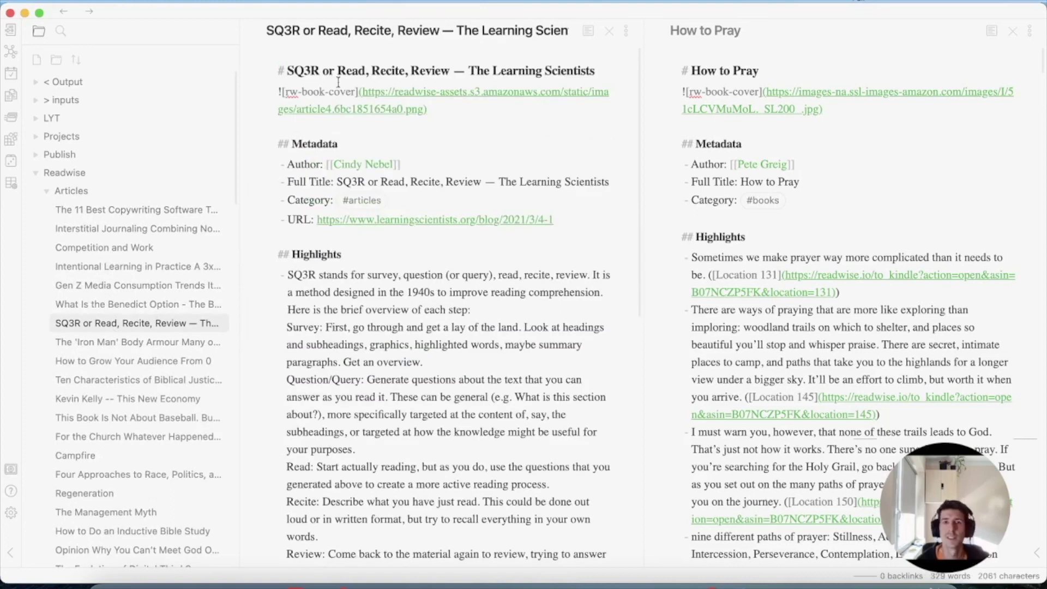
drag(338, 70, 470, 70)
click(512, 292)
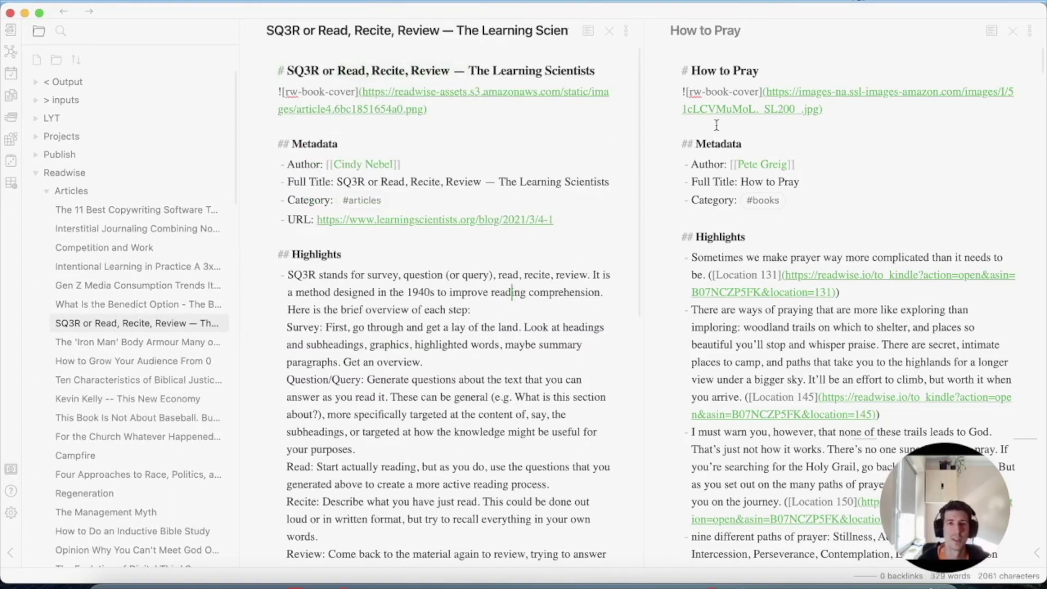
scroll(447, 201, down, 5)
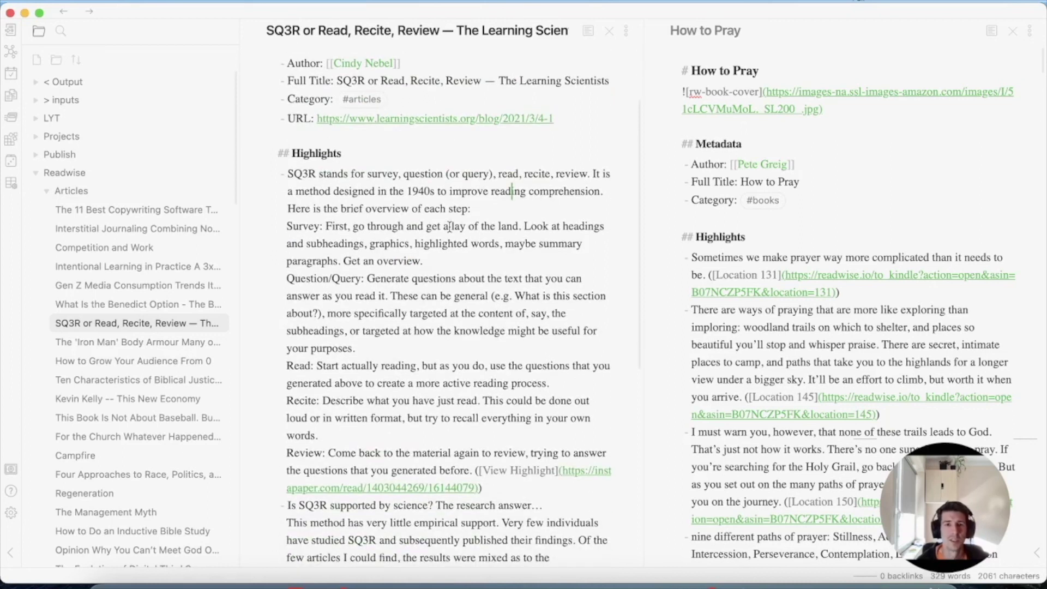
click(1013, 32)
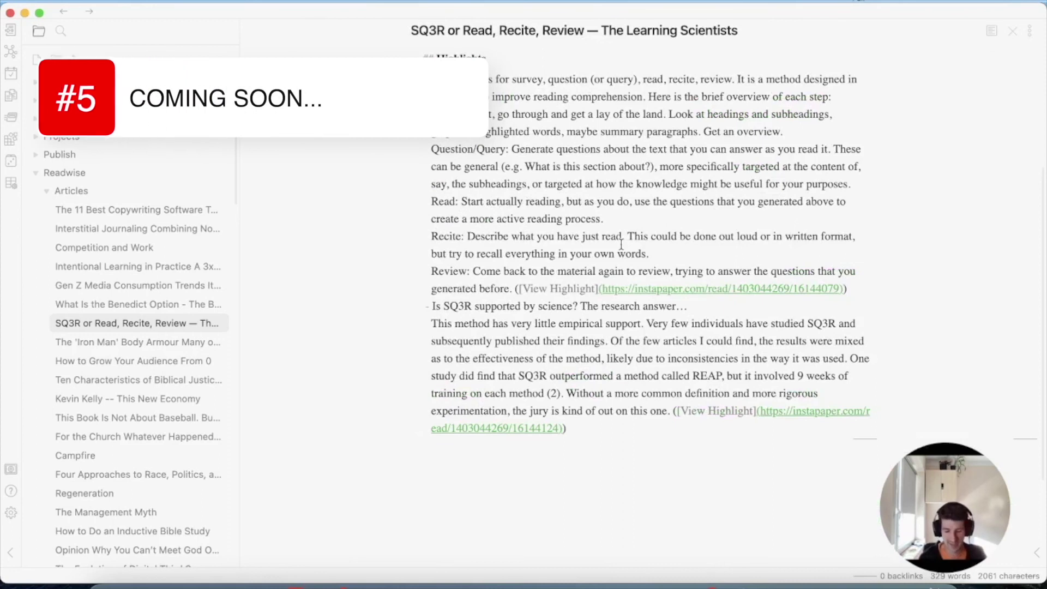